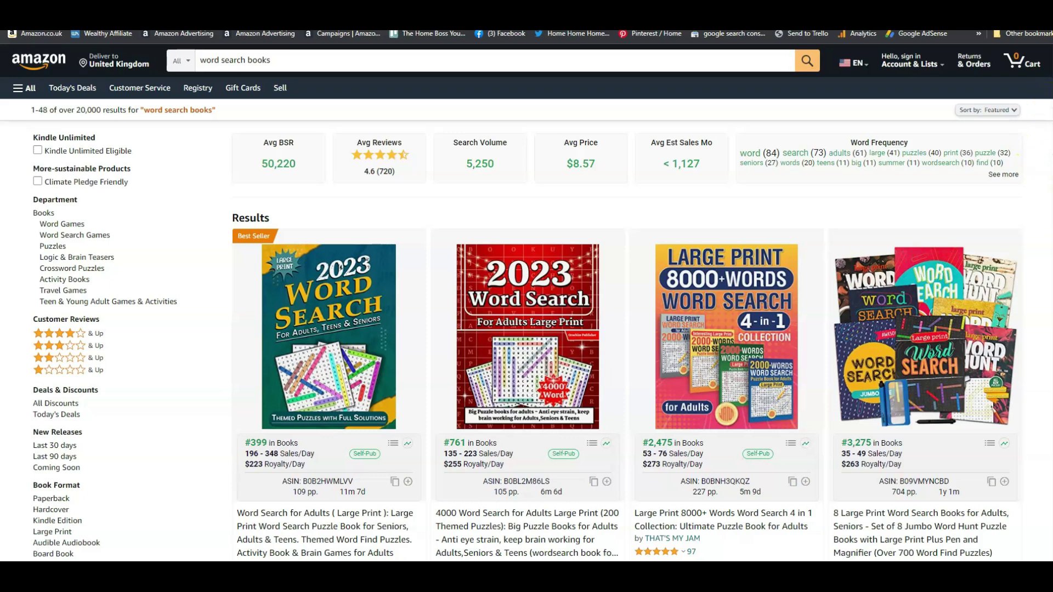
# Examine the sales ranks, daily sales, royalties and prices of the leading word search books and the first row under More Results
pyautogui.scroll(-5, 526, 301)
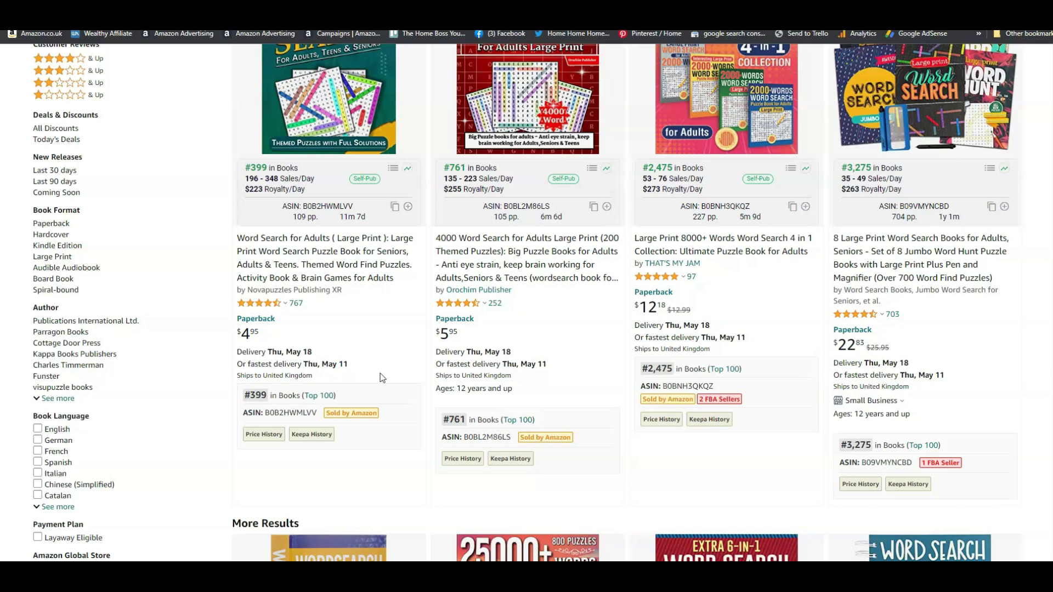
pyautogui.click(382, 352)
pyautogui.scroll(1, 362, 395)
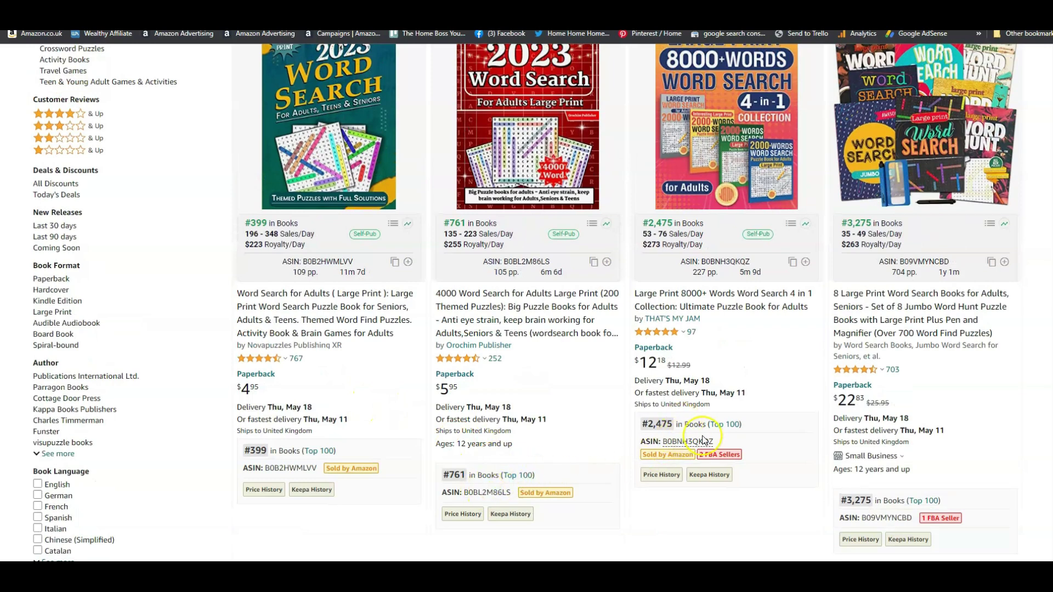
pyautogui.scroll(-2, 764, 423)
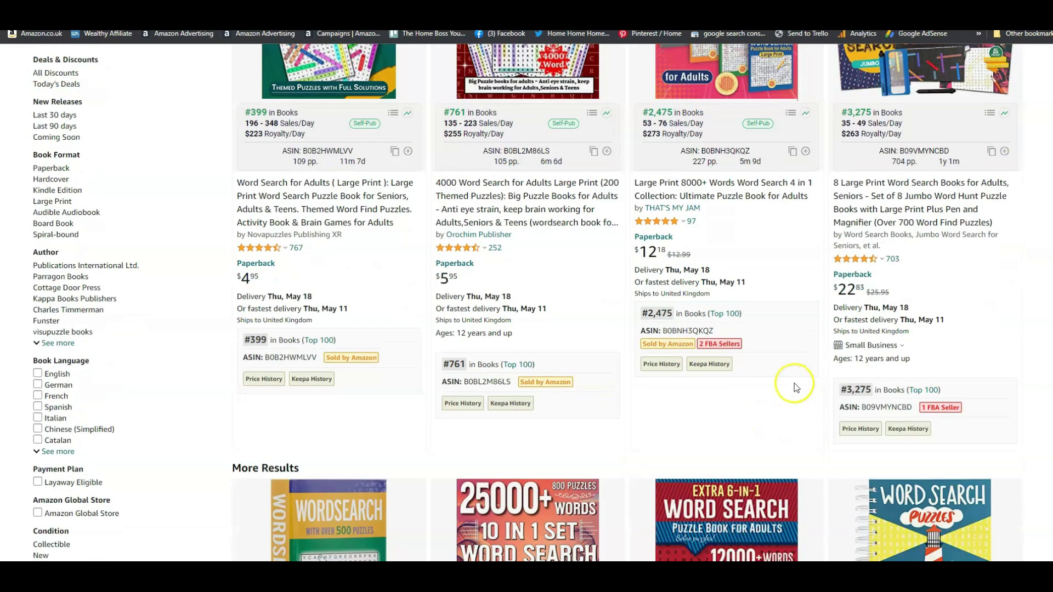
pyautogui.scroll(-5, 494, 405)
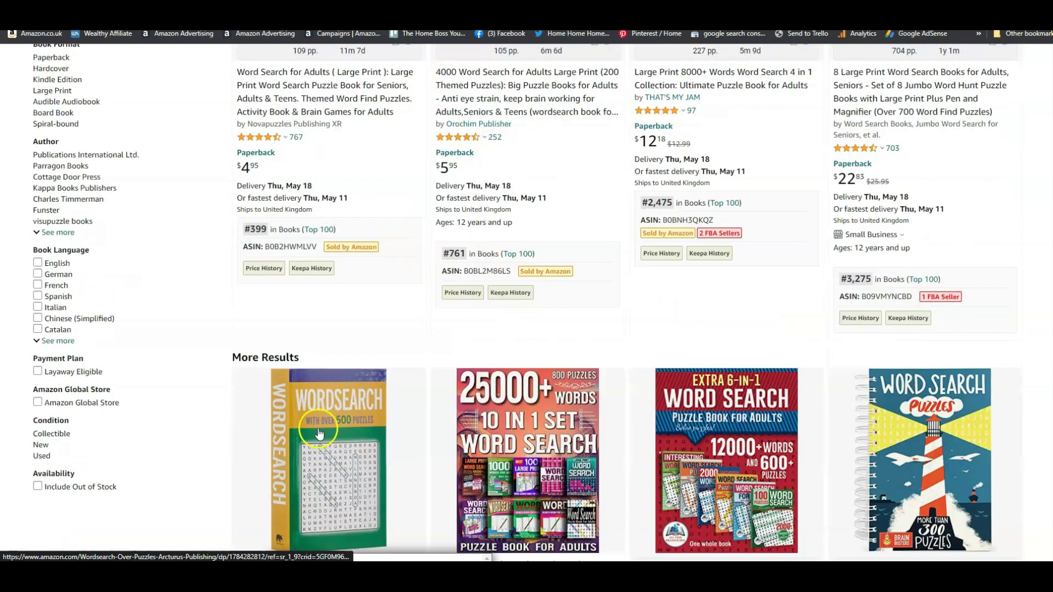
pyautogui.scroll(-3, 319, 434)
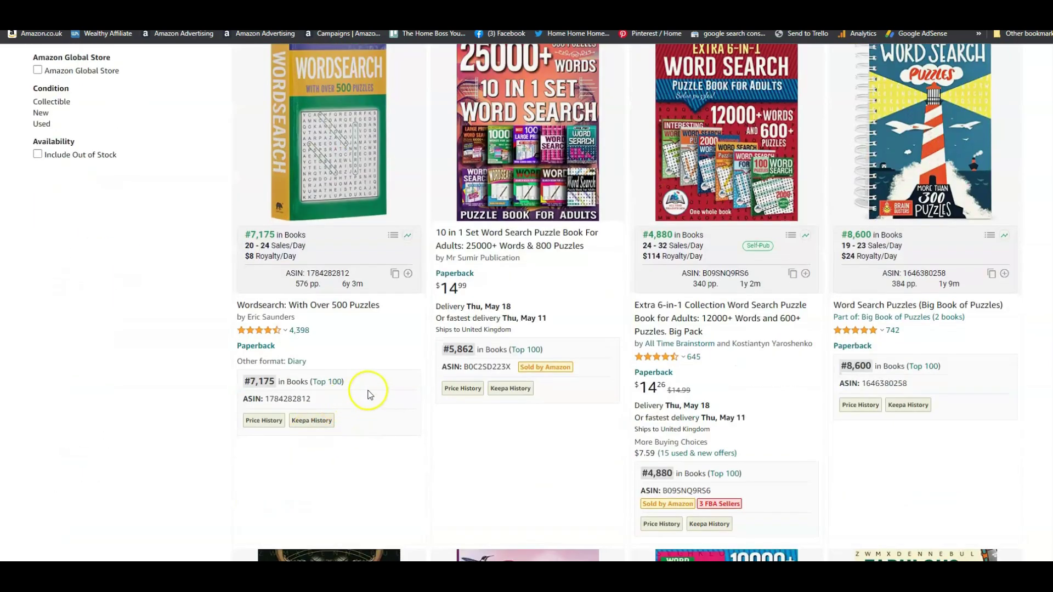
pyautogui.scroll(-1, 580, 450)
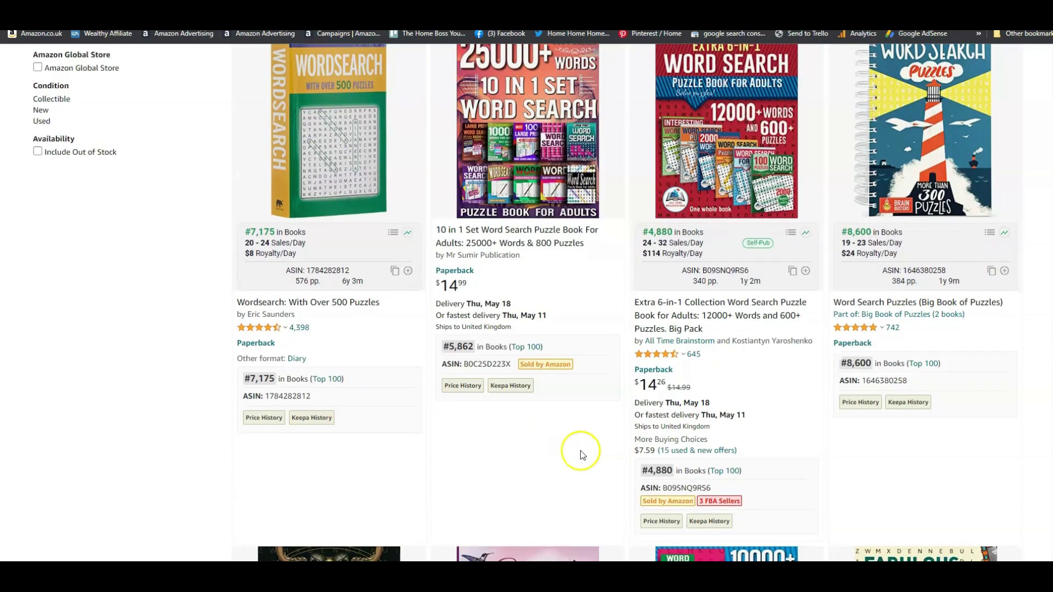
pyautogui.scroll(-3, 580, 450)
pyautogui.scroll(-1, 508, 370)
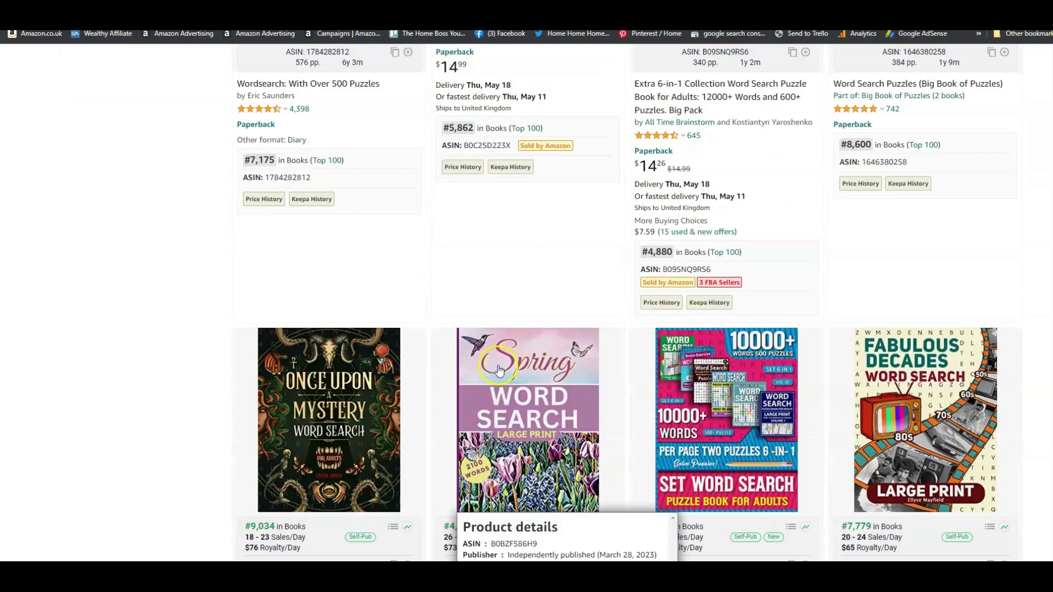
# Examine the themes and sales figures of the listings from Once Upon a Mystery through Brain Games Large Print Word Search
pyautogui.scroll(-3, 384, 398)
pyautogui.scroll(-4, 380, 399)
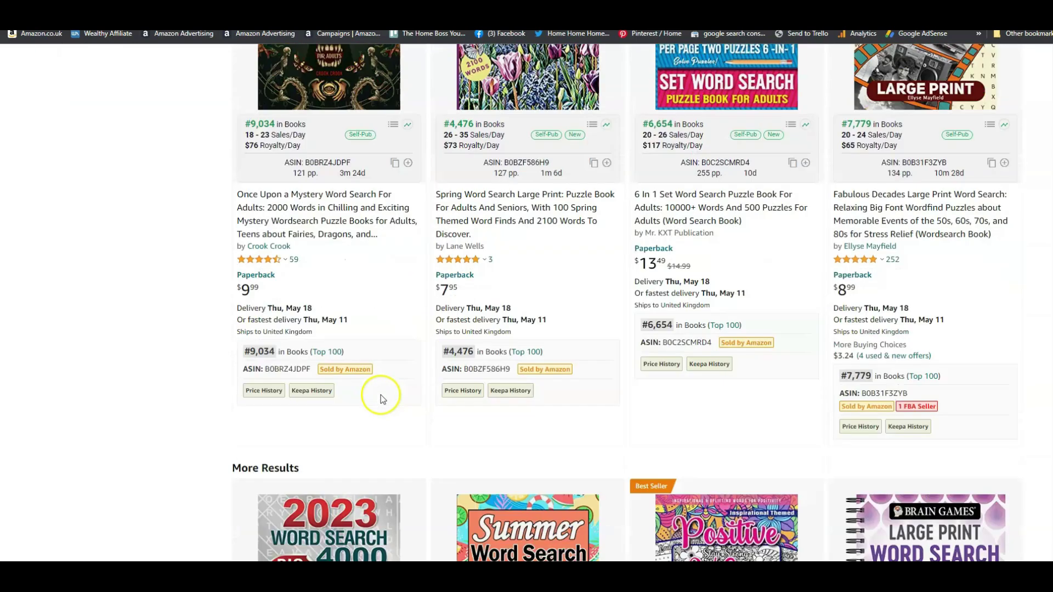
pyautogui.scroll(-1, 380, 395)
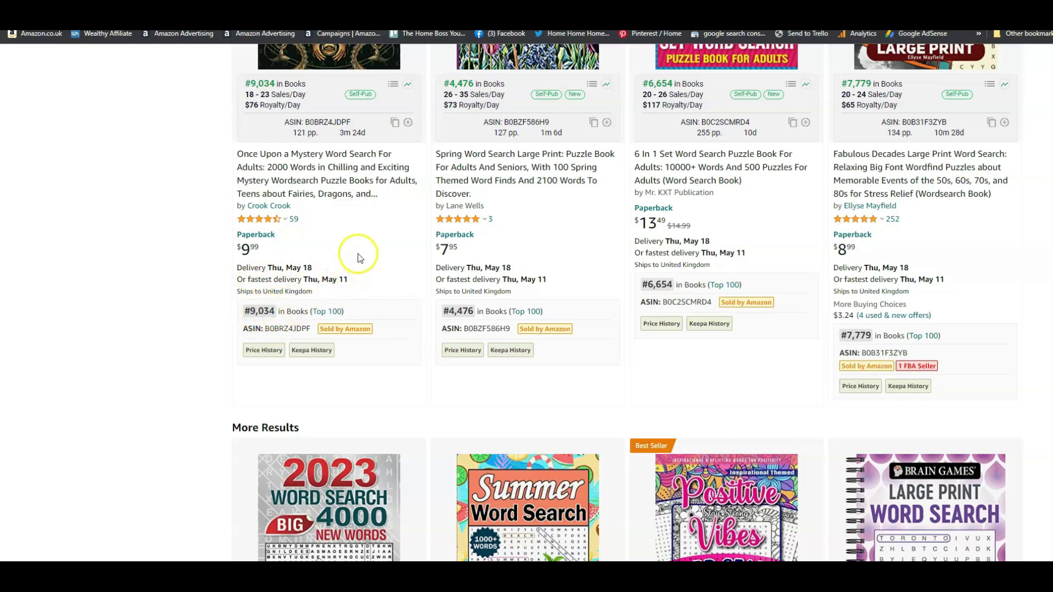
pyautogui.scroll(1, 358, 258)
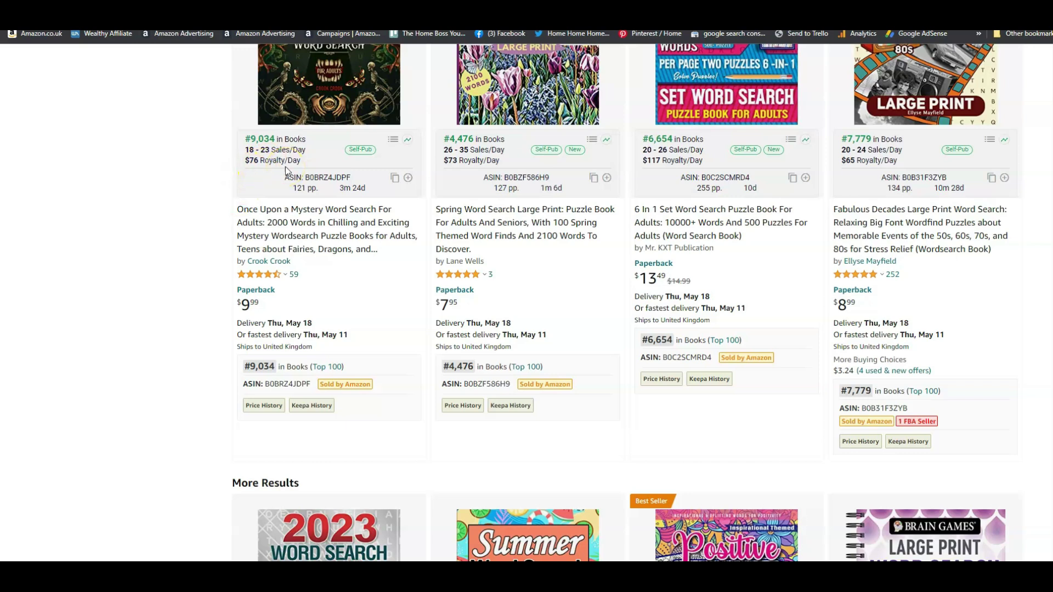
pyautogui.scroll(-8, 404, 304)
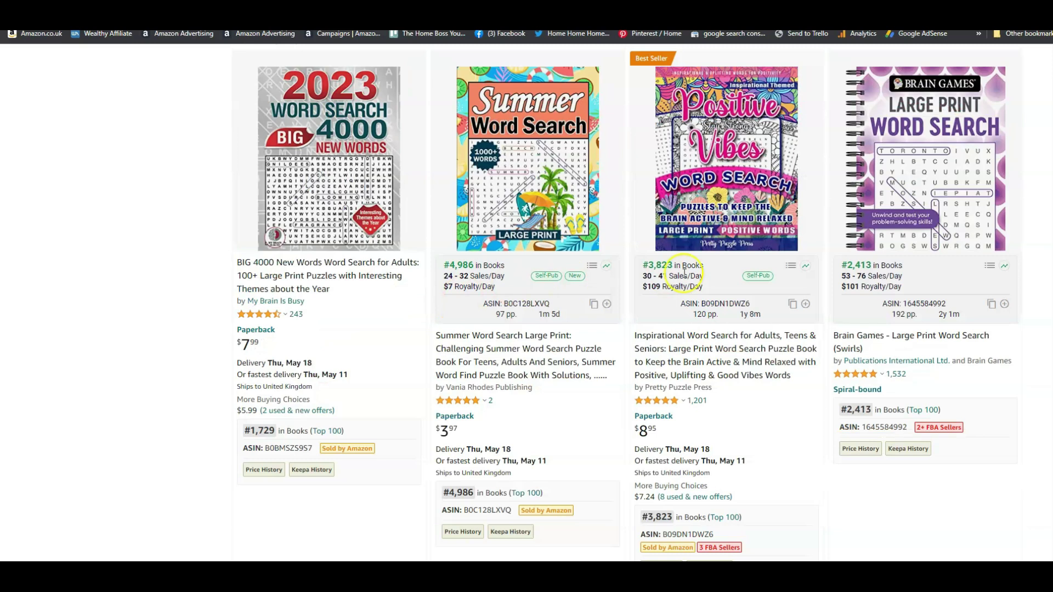
pyautogui.scroll(-3, 565, 329)
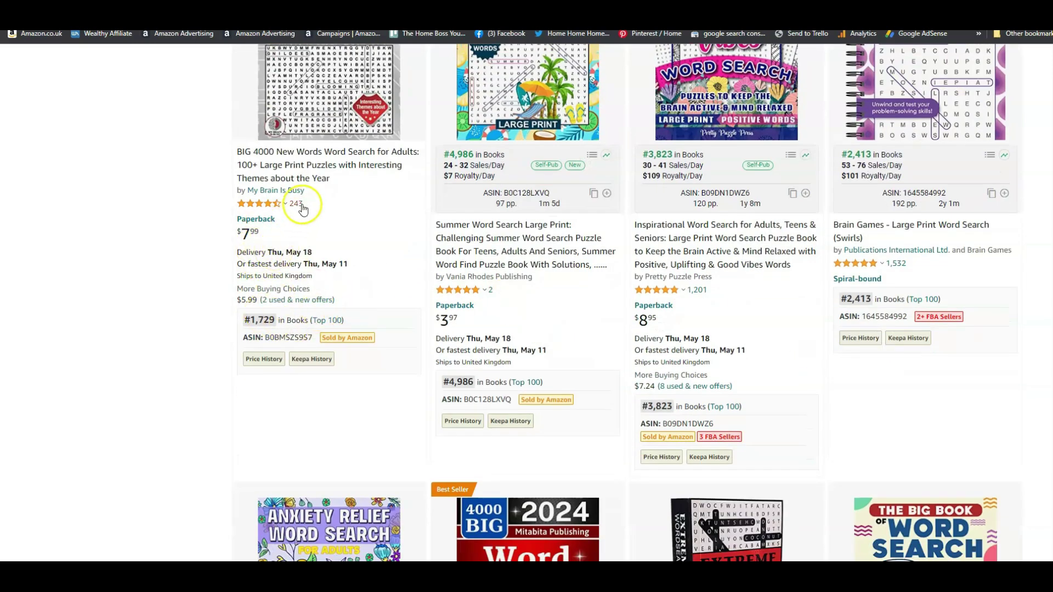
pyautogui.scroll(-10, 202, 287)
pyautogui.scroll(-6, 201, 287)
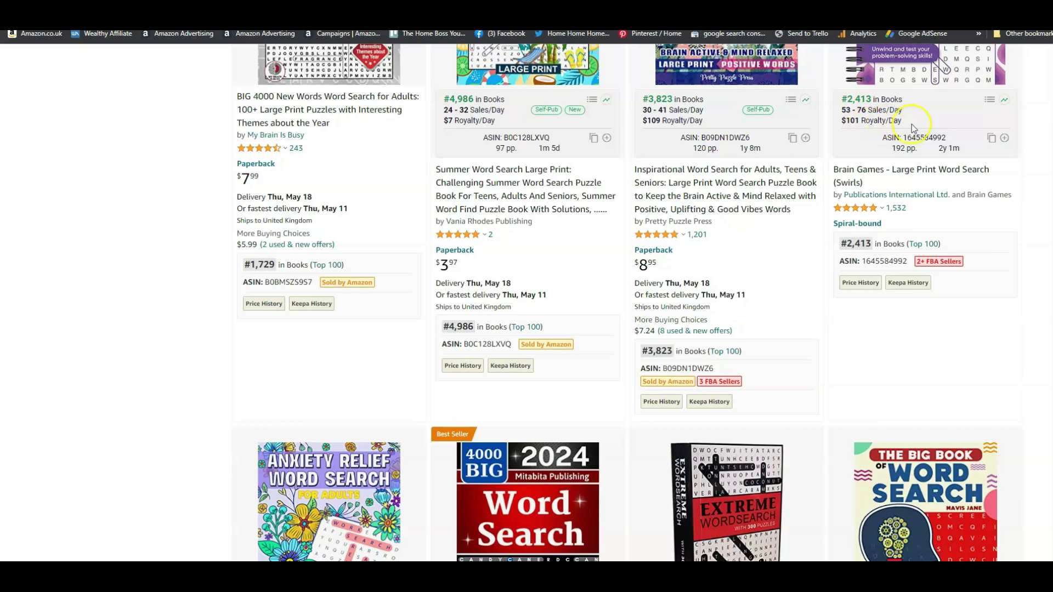
pyautogui.scroll(-1, 929, 283)
pyautogui.scroll(4, 982, 301)
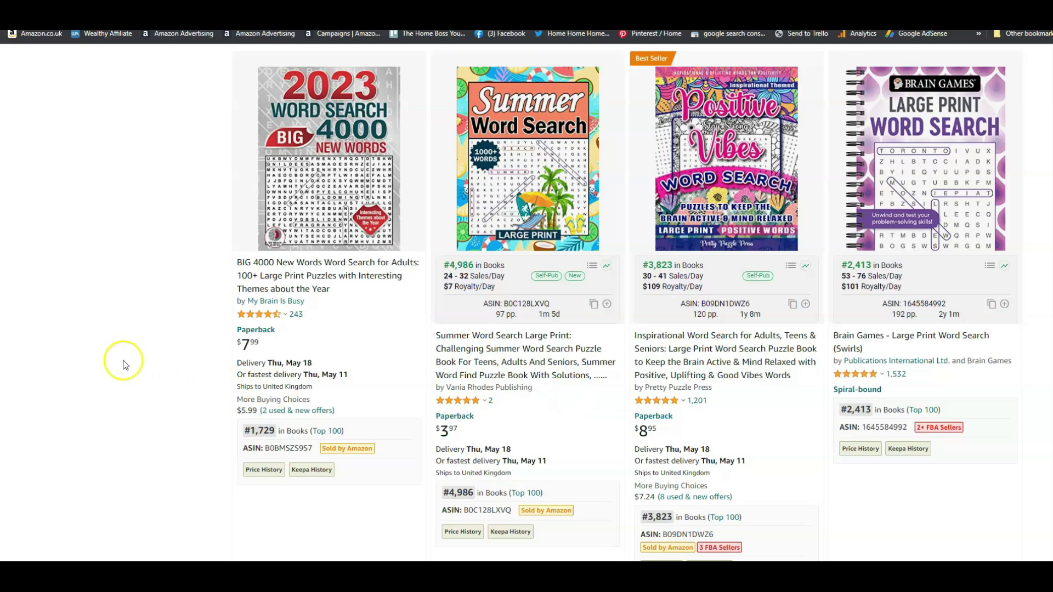
pyautogui.scroll(-3, 140, 348)
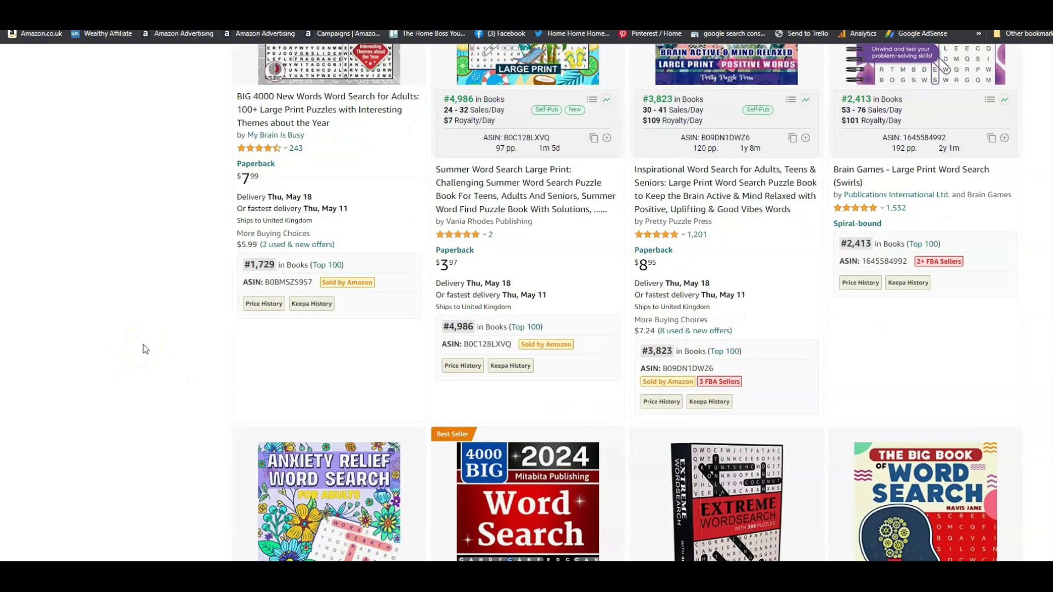
# Compare the niches and sales estimates of the Anxiety Relief and The Good Ole Days rows of word search books
pyautogui.scroll(-7, 143, 345)
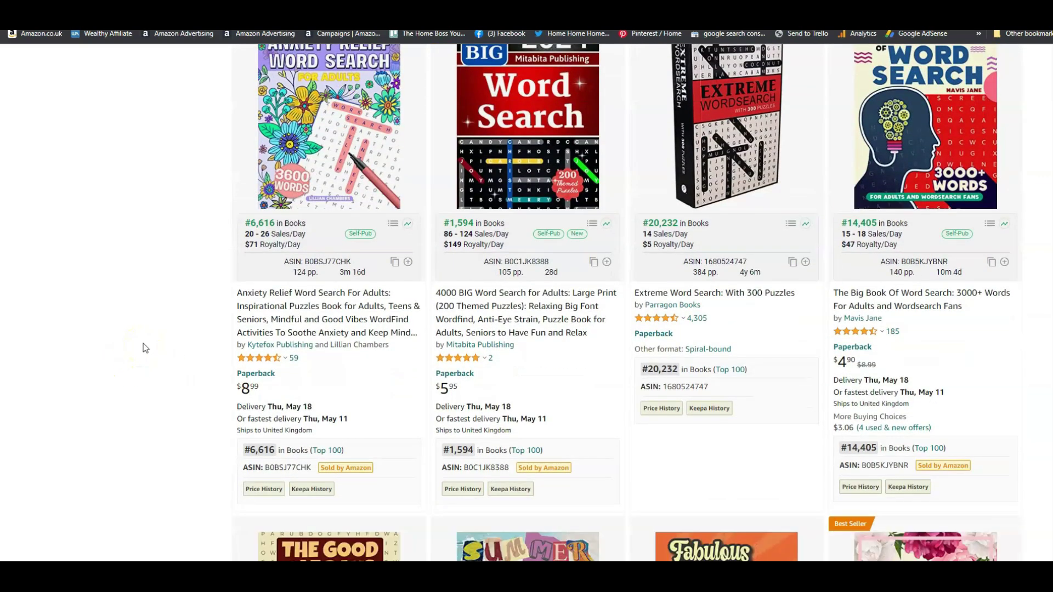
pyautogui.scroll(-3, 159, 342)
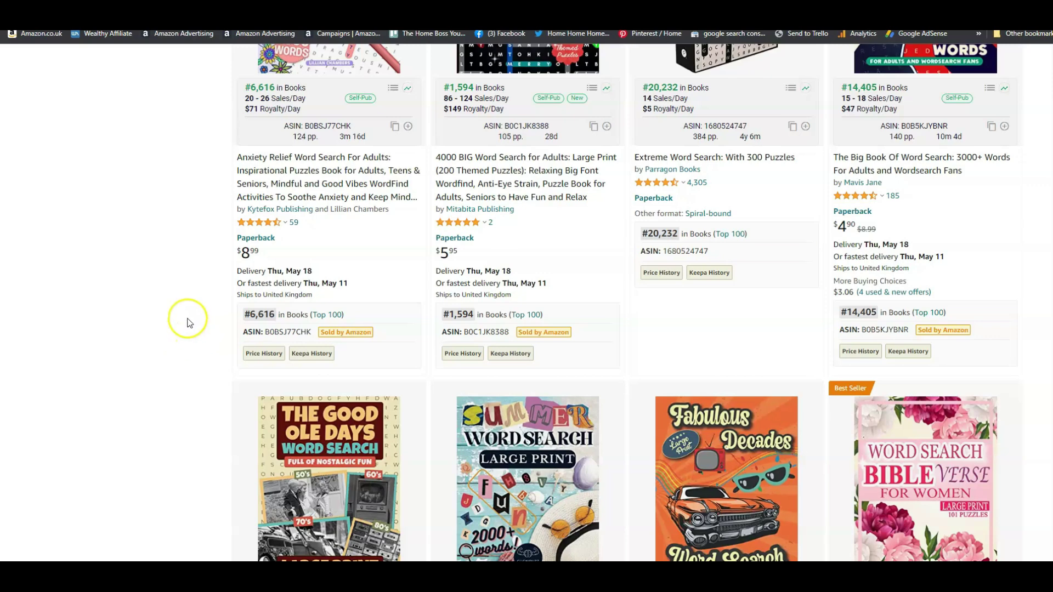
pyautogui.scroll(-3, 187, 322)
pyautogui.scroll(-4, 188, 322)
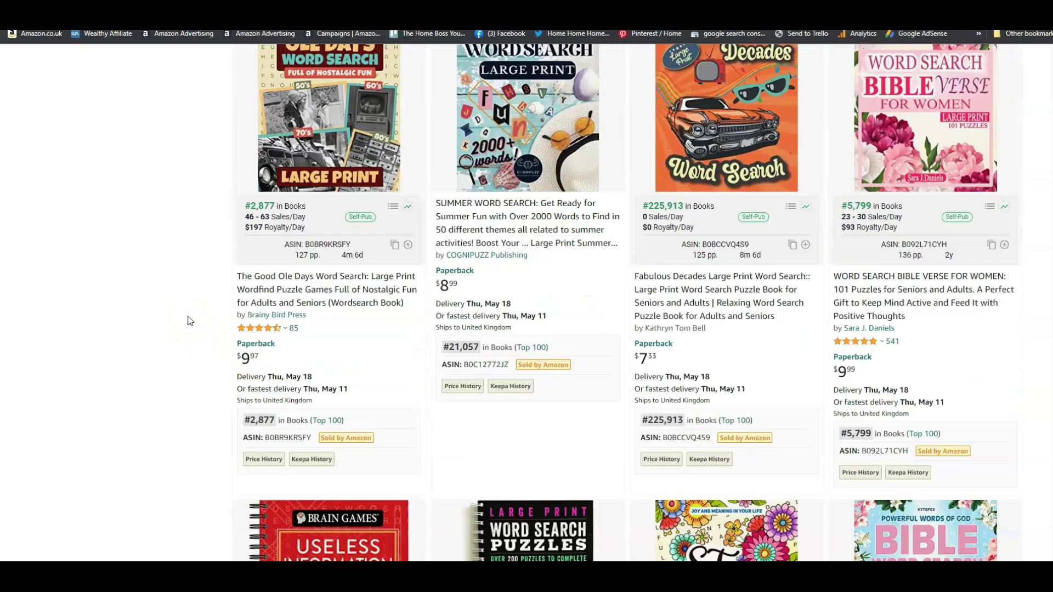
pyautogui.scroll(-2, 190, 320)
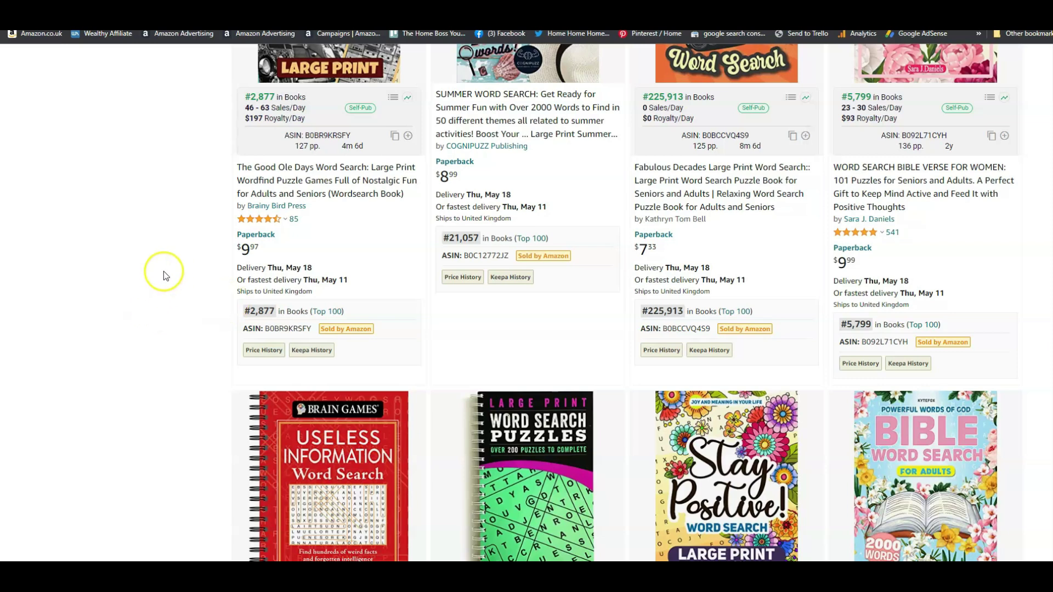
pyautogui.scroll(3, 168, 273)
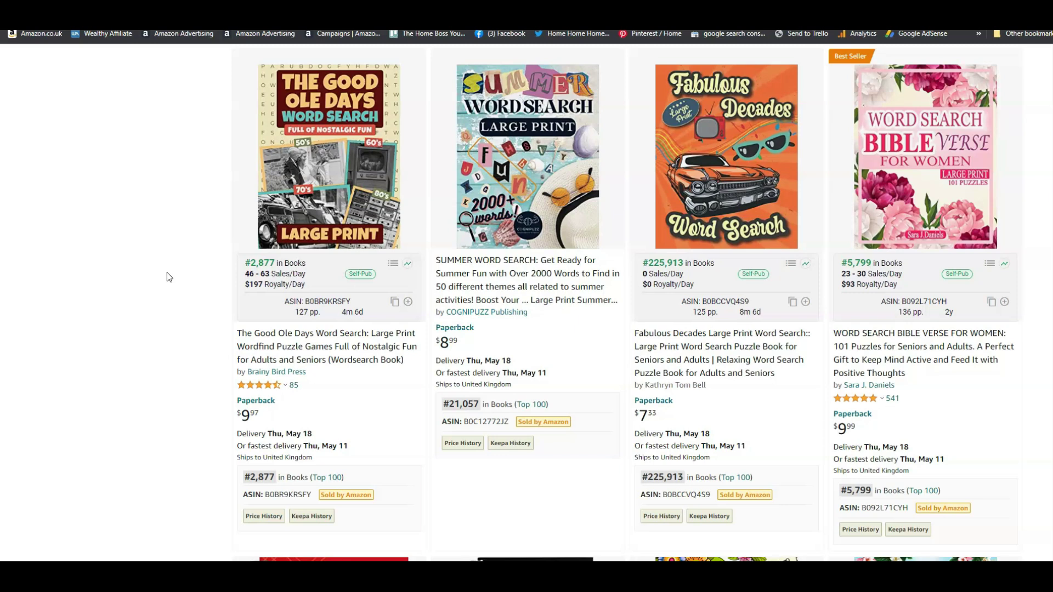
pyautogui.scroll(12, 176, 282)
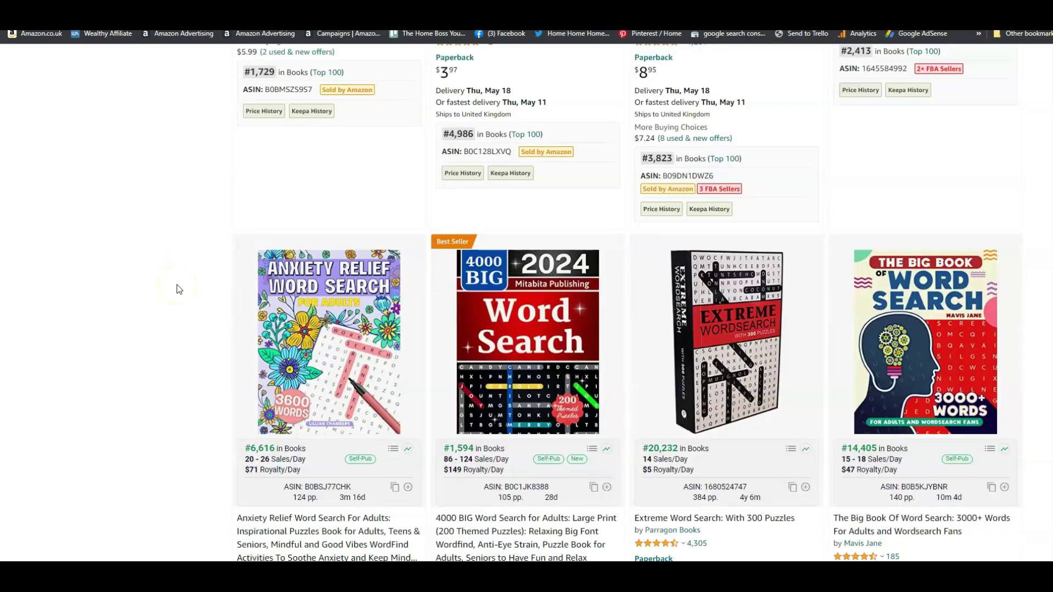
pyautogui.moveTo(384, 264)
pyautogui.scroll(-2, 389, 170)
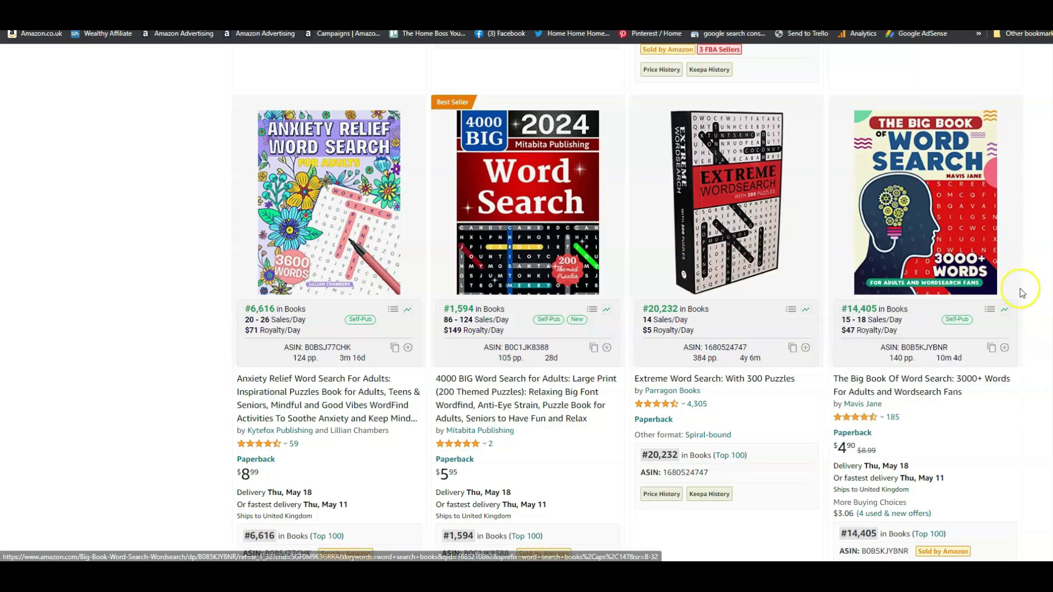
pyautogui.scroll(-9, 1022, 293)
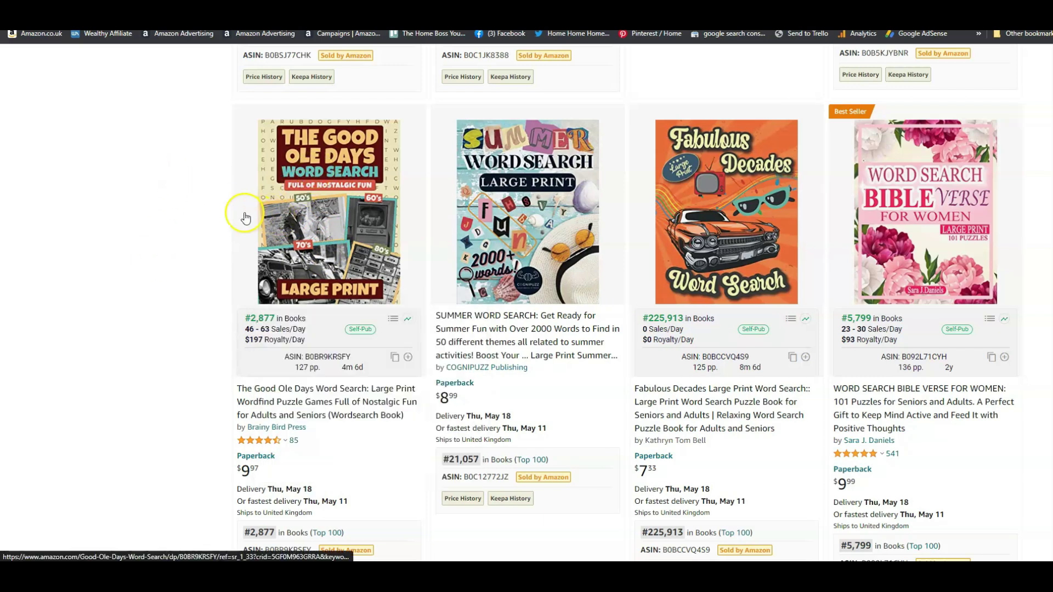
# Inspect the covers and product details of the nostalgia, Bible verse, Useless Information and Stay Positive word search books for niche ideas
pyautogui.moveTo(266, 223)
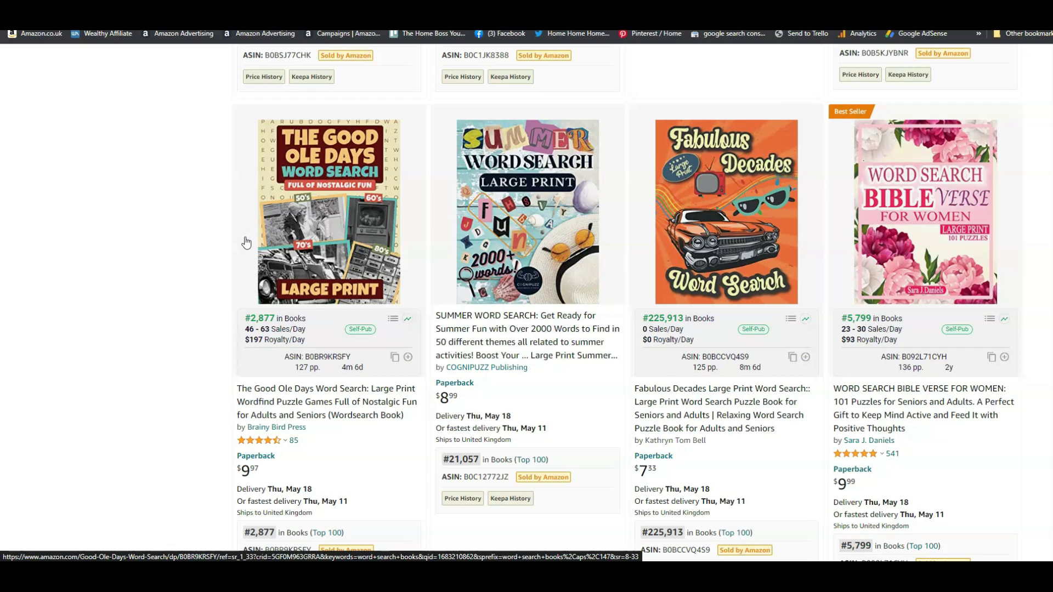
pyautogui.click(261, 256)
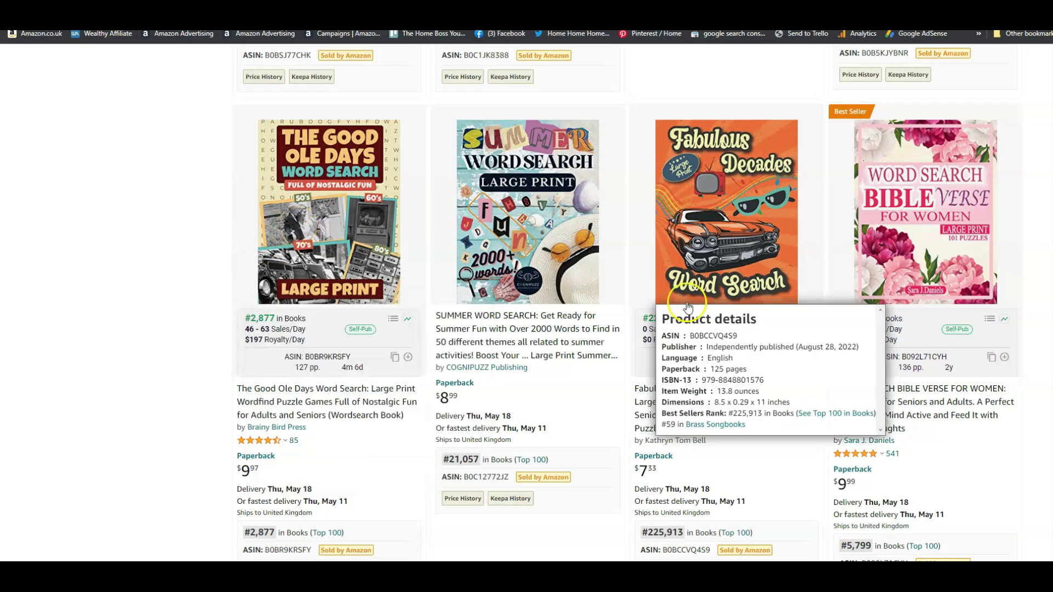
pyautogui.moveTo(703, 203)
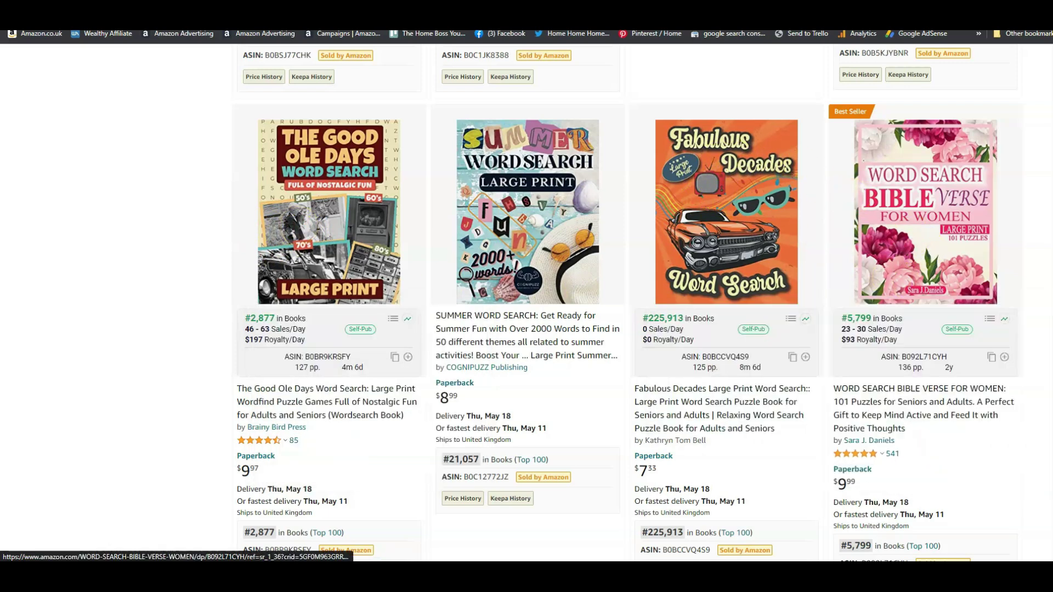
pyautogui.scroll(-4, 1013, 212)
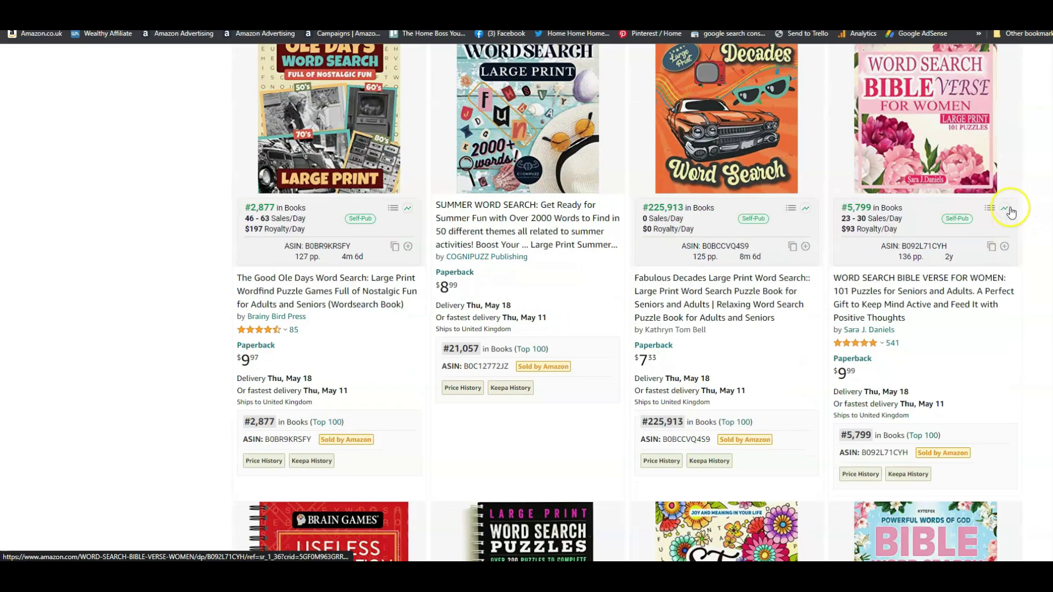
pyautogui.scroll(-1, 1040, 290)
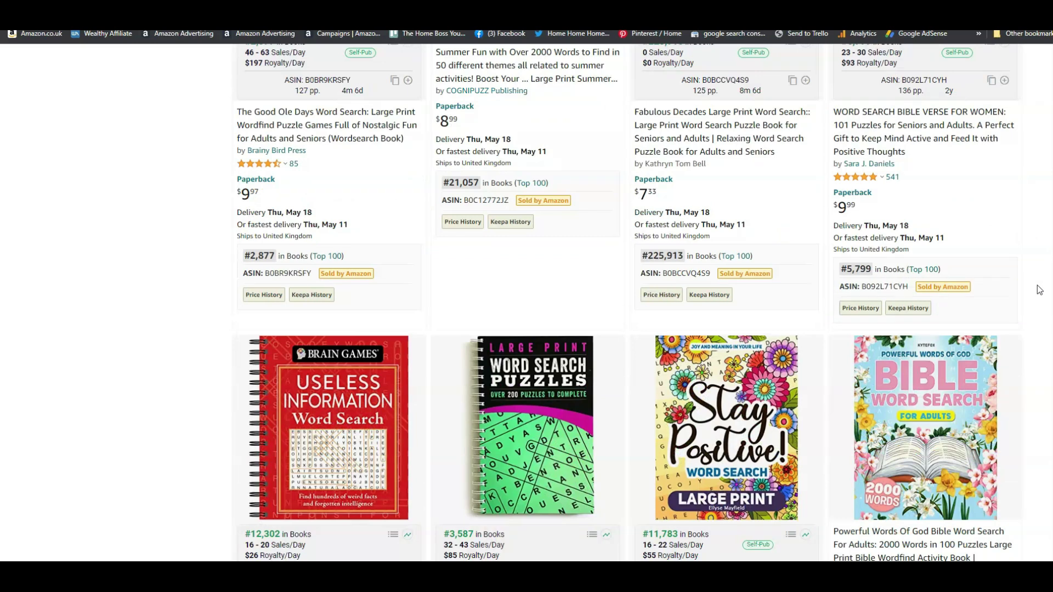
pyautogui.scroll(-3, 1039, 290)
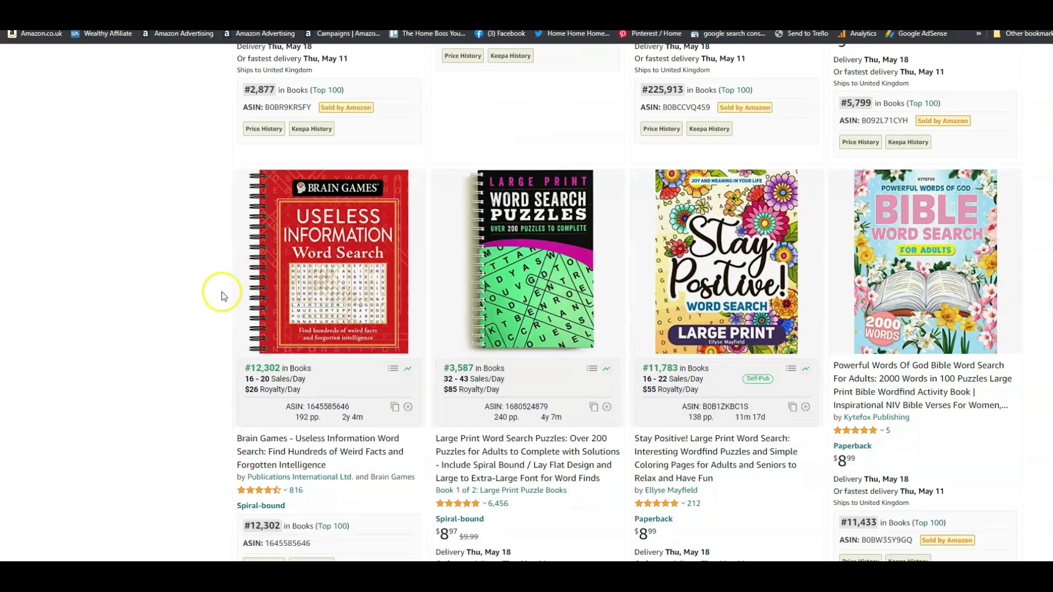
pyautogui.moveTo(270, 282)
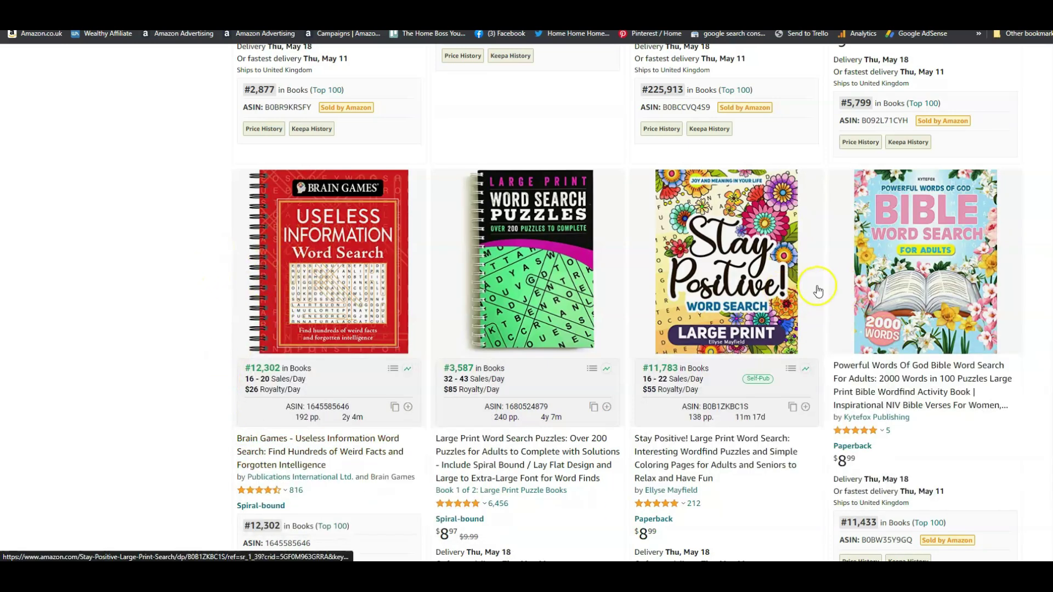
# Review the remaining word search listings, from the Smithsonian and summer titles down to the related searches, for themes and sales figures
pyautogui.scroll(-9, 817, 302)
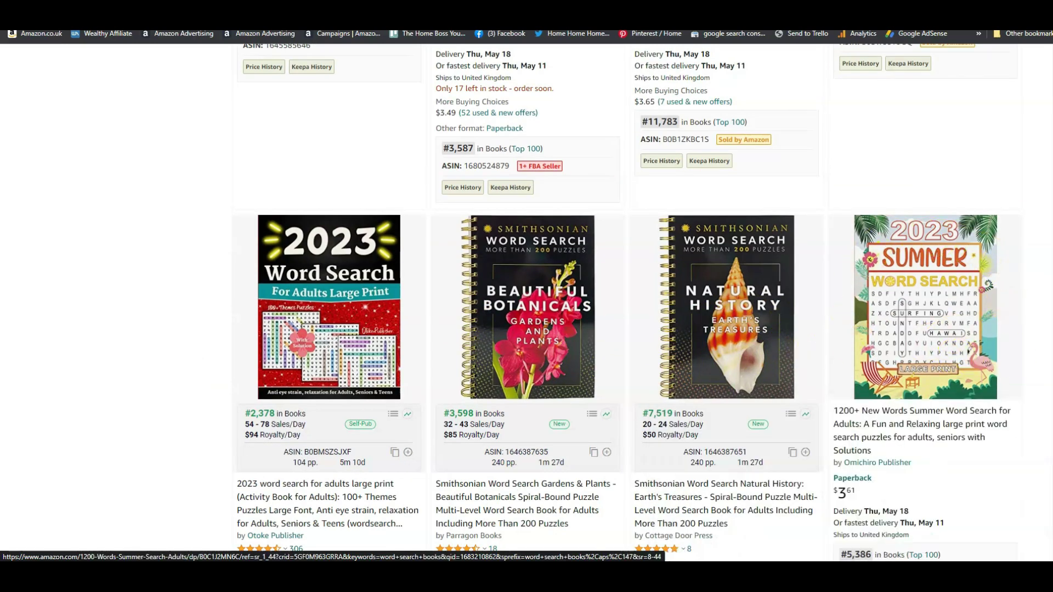
pyautogui.scroll(-8, 1014, 398)
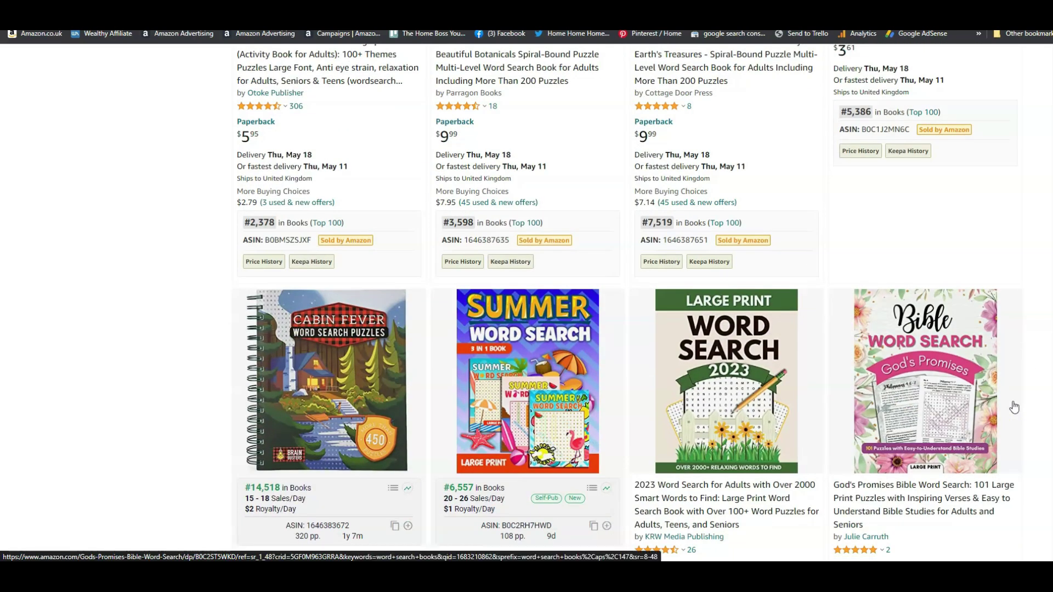
pyautogui.click(191, 252)
pyautogui.scroll(-10, 191, 253)
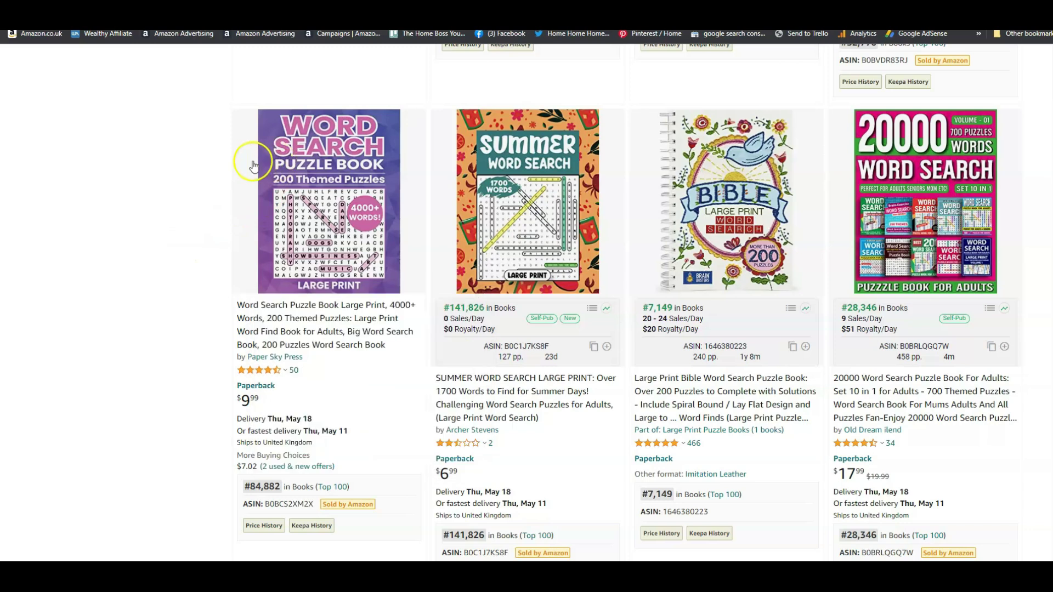
pyautogui.scroll(-8, 140, 230)
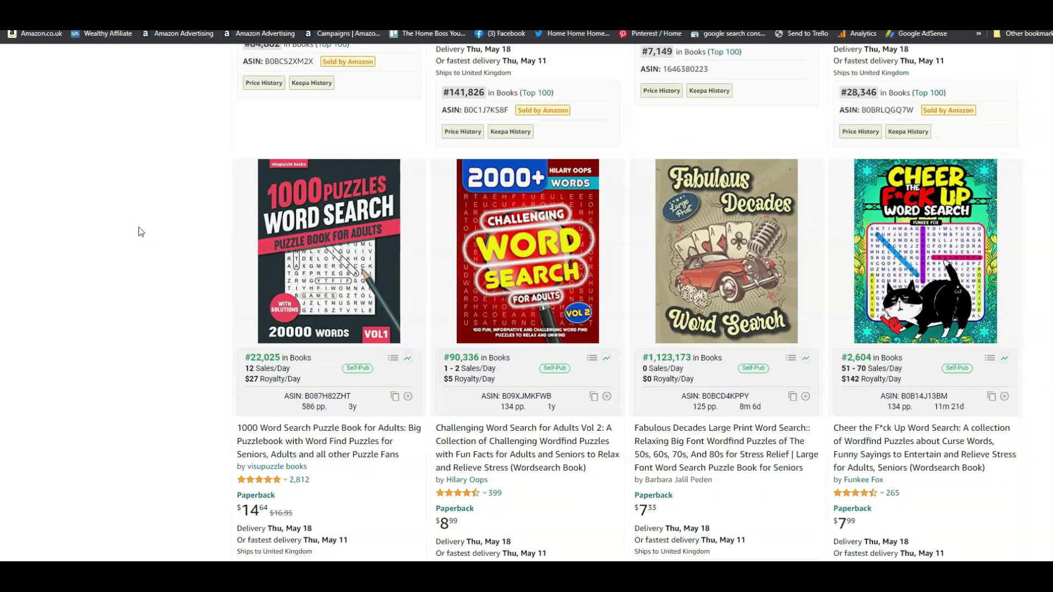
pyautogui.scroll(-6, 141, 231)
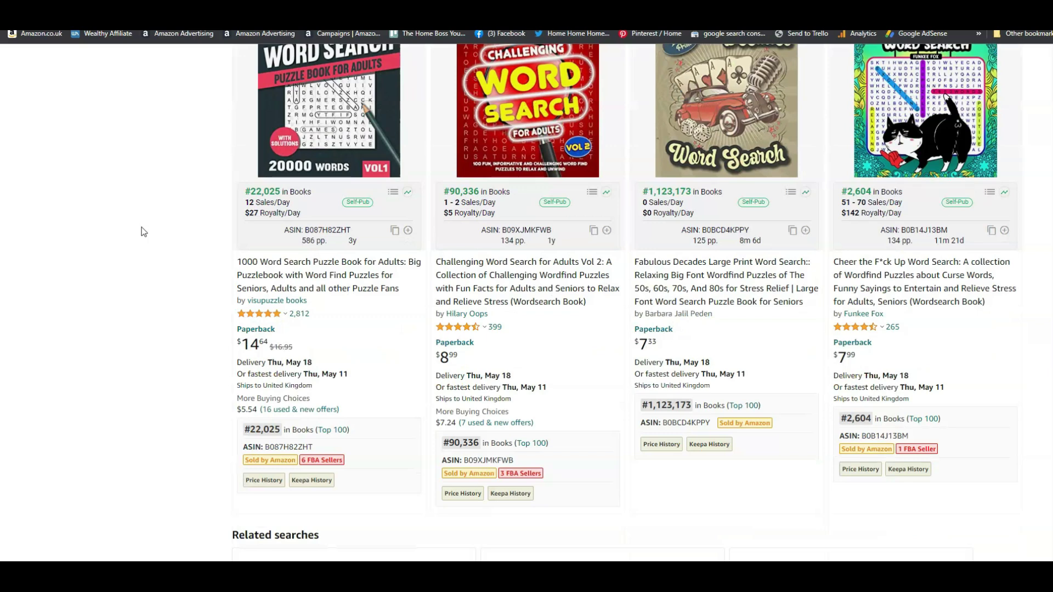
# Compare the themes, sales and royalty figures of the 1000 Puzzles, Challenging, Fabulous Decades and curse-word word search books
pyautogui.scroll(7, 141, 231)
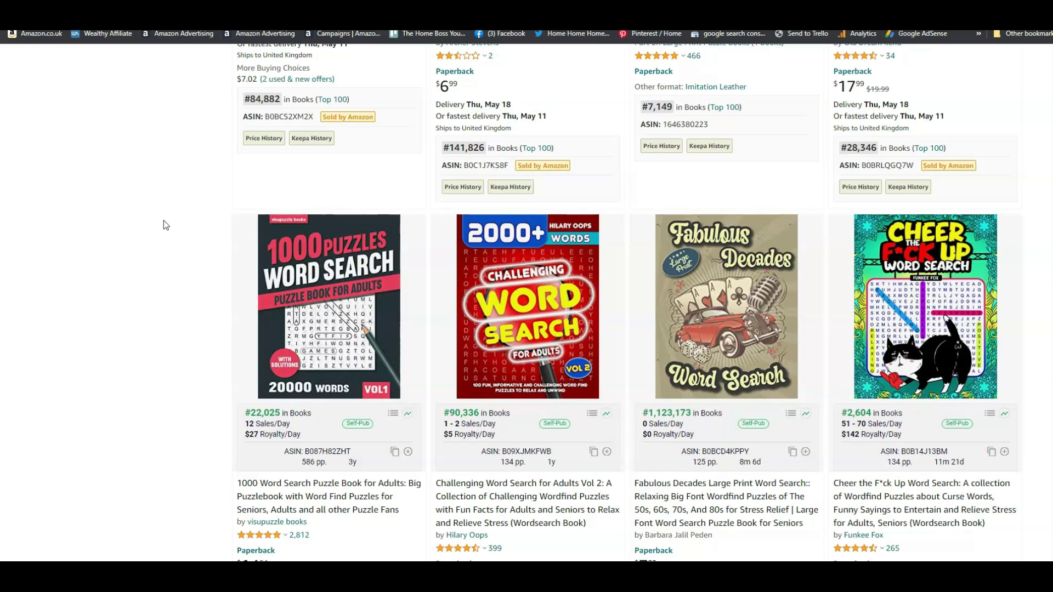
pyautogui.click(209, 202)
pyautogui.scroll(-1, 1038, 208)
pyautogui.scroll(-4, 1038, 208)
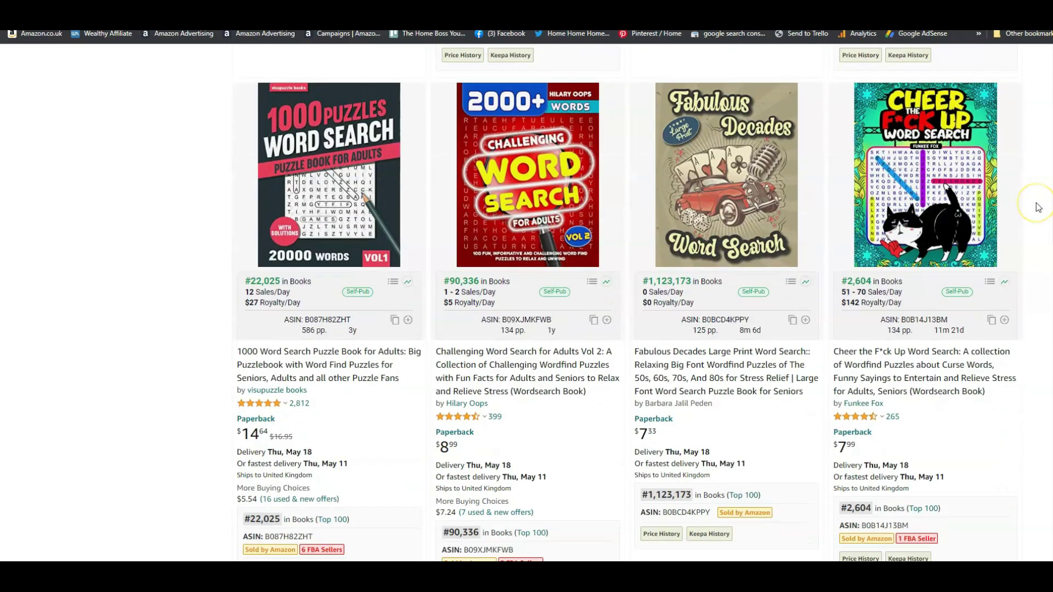
pyautogui.scroll(2, 1038, 207)
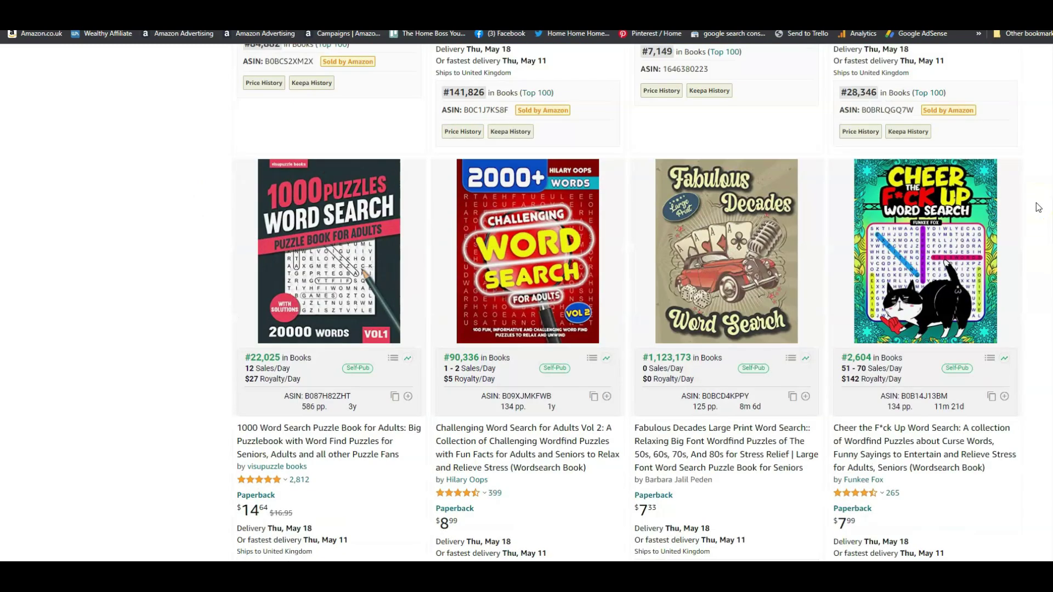
pyautogui.scroll(-1, 1038, 207)
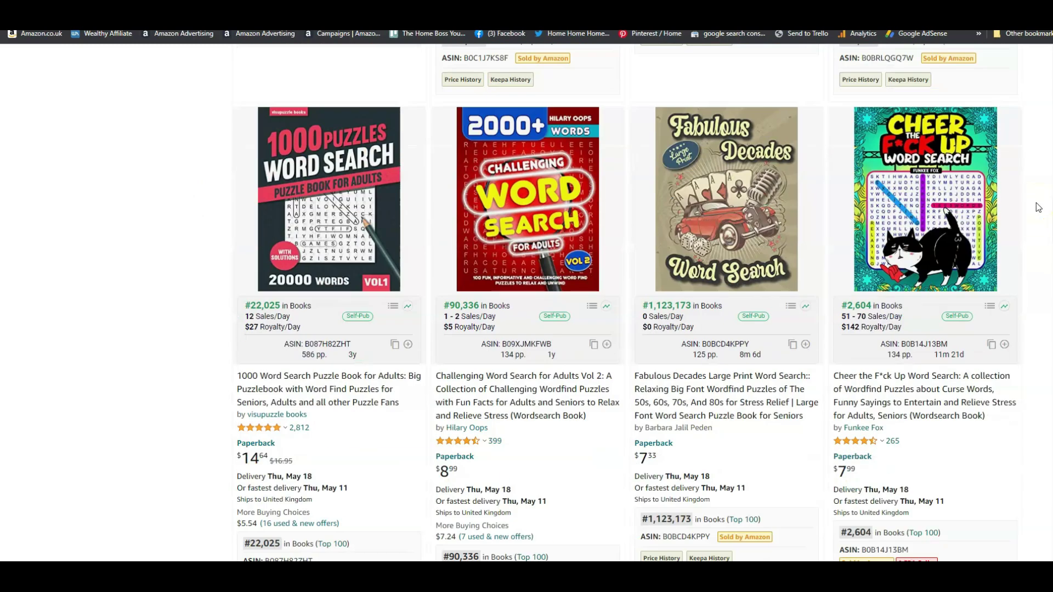
pyautogui.click(969, 205)
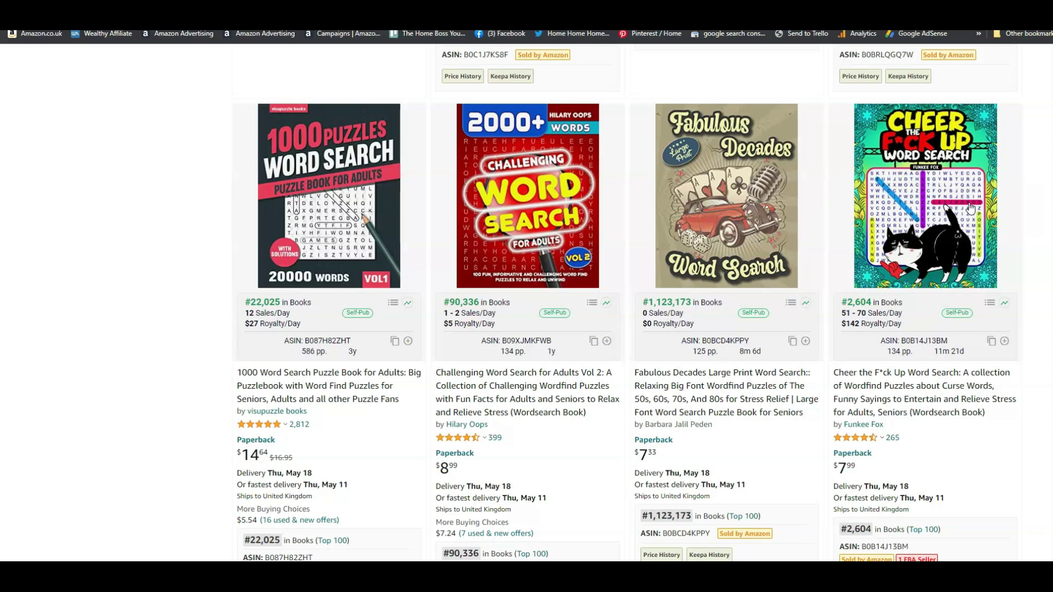
# Review the word search listings around the Cabin Fever, Disney, Self-Love and Easter Blessings books for niche themes and sales estimates
pyautogui.scroll(-15, 970, 209)
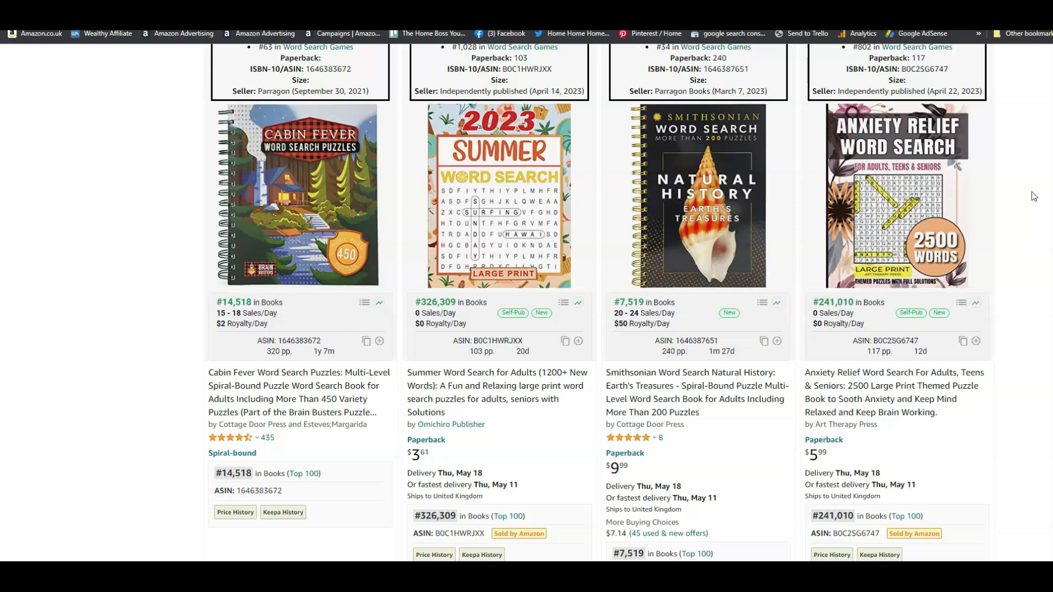
pyautogui.scroll(-10, 1031, 192)
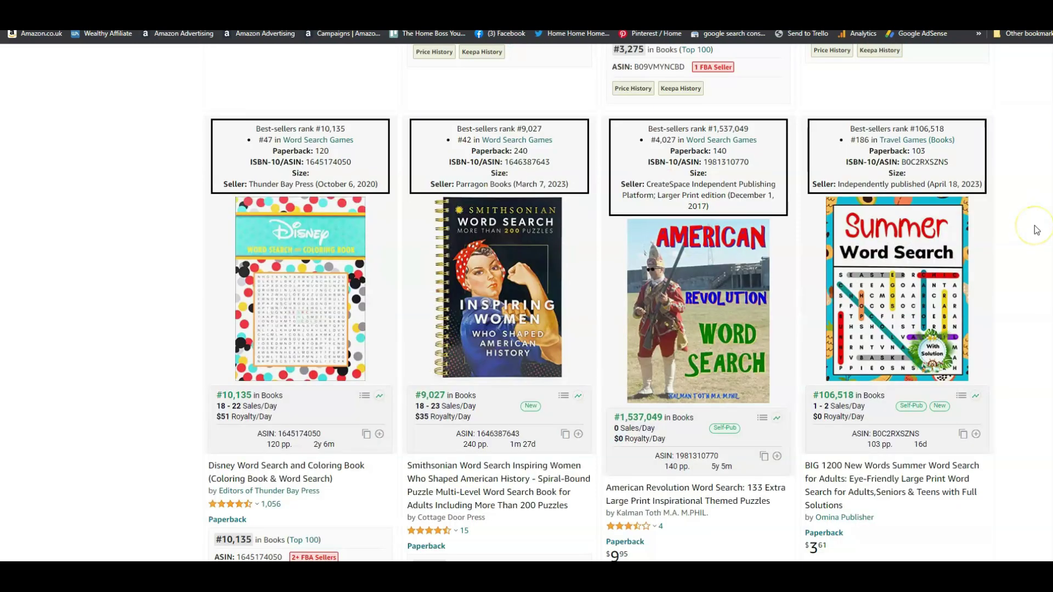
pyautogui.scroll(-6, 1036, 231)
pyautogui.scroll(4, 1037, 231)
pyautogui.scroll(10, 1036, 231)
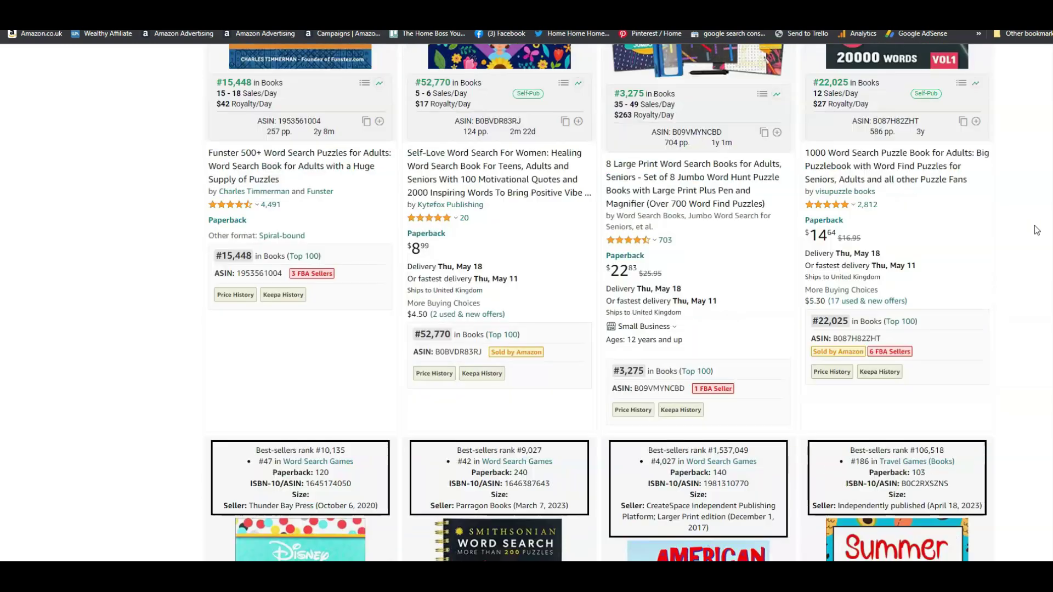
pyautogui.scroll(3, 1037, 231)
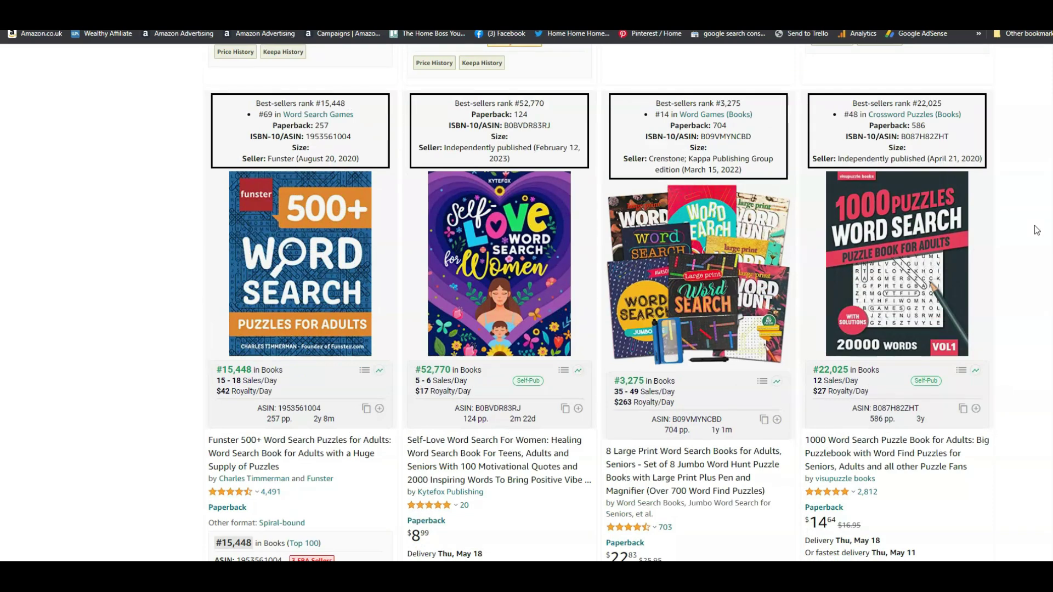
pyautogui.scroll(10, 1036, 230)
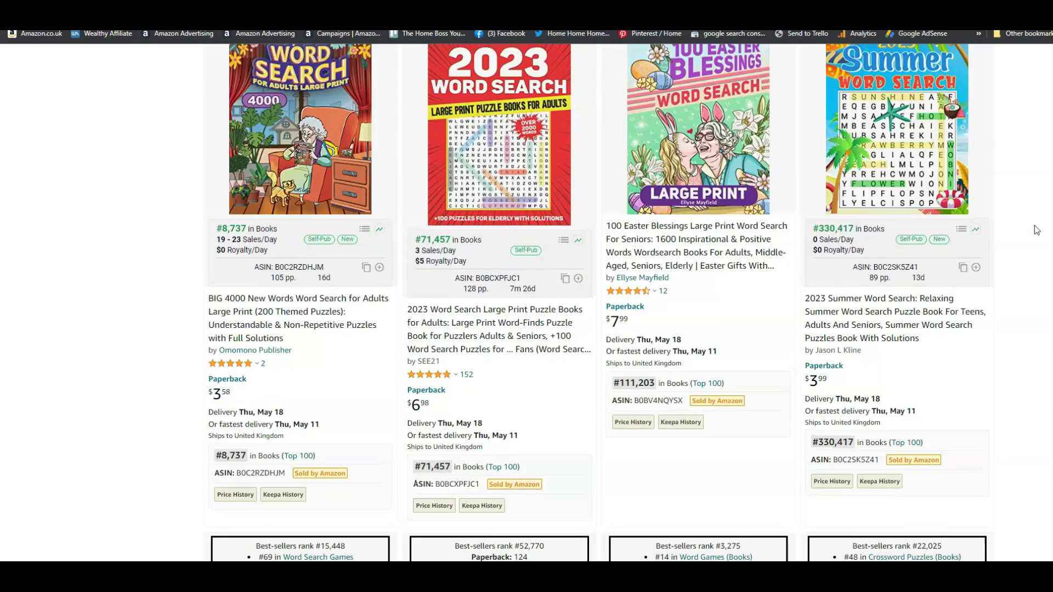
pyautogui.click(1042, 209)
pyautogui.scroll(4, 1041, 207)
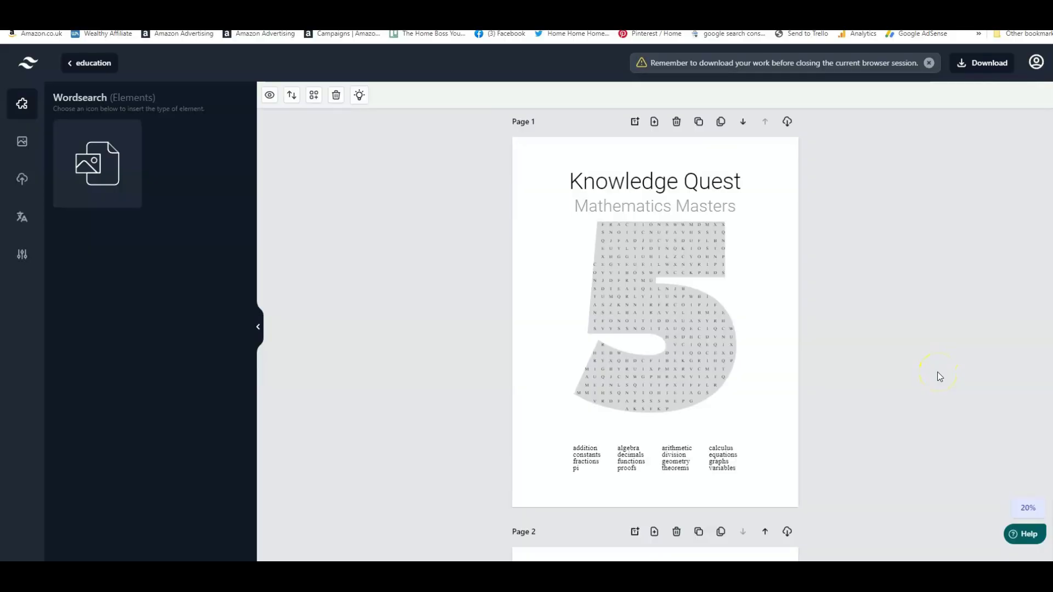
# Examine the Mathematics Masters and Space Exploration pages in the word search creator, including their titles, shaped grids and word lists
pyautogui.scroll(-2, 877, 329)
pyautogui.scroll(-2, 877, 325)
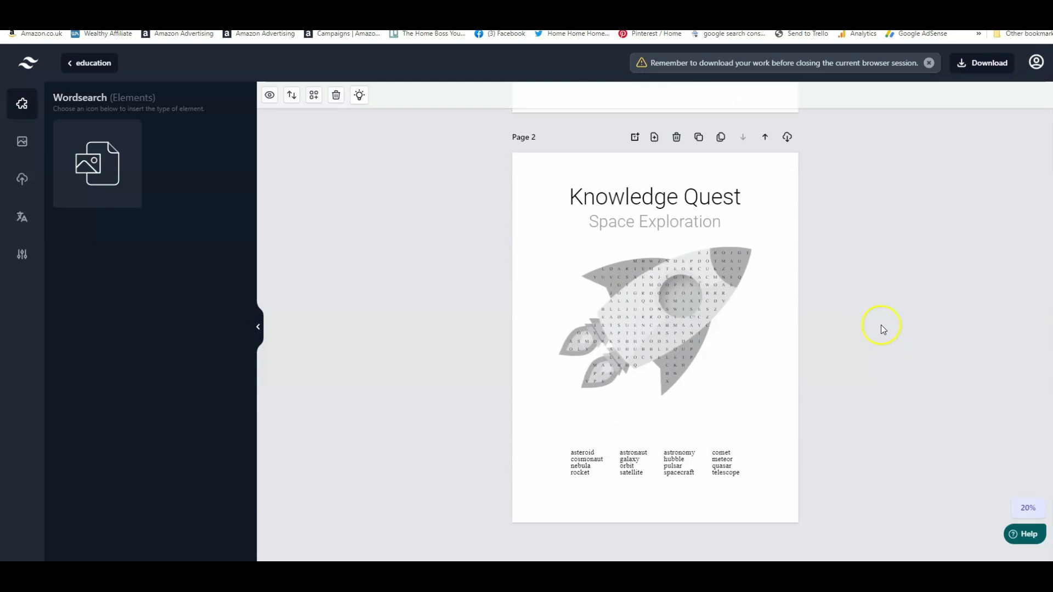
pyautogui.scroll(3, 881, 324)
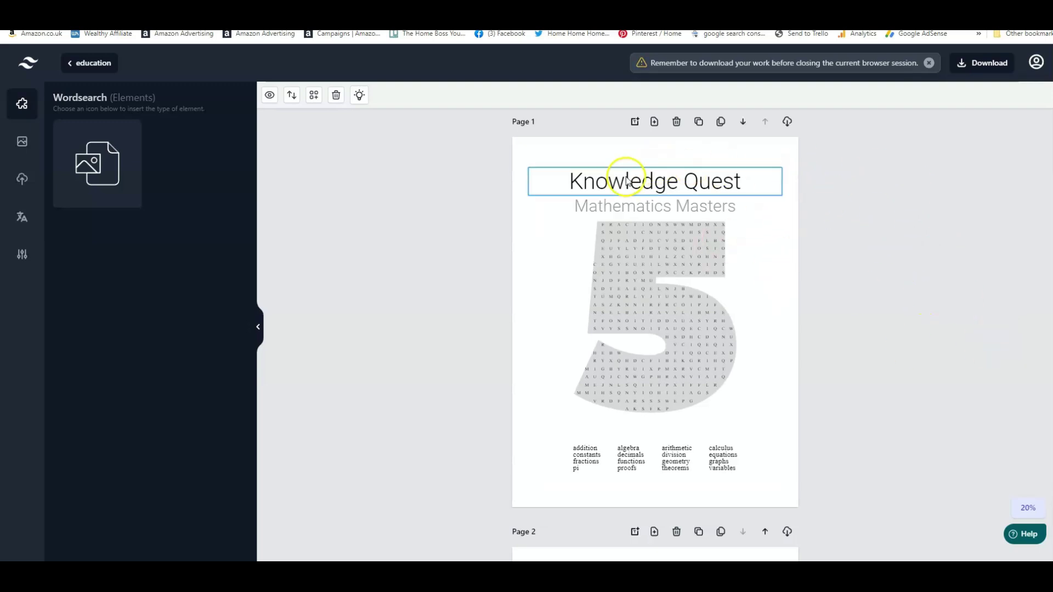
pyautogui.scroll(-1, 889, 204)
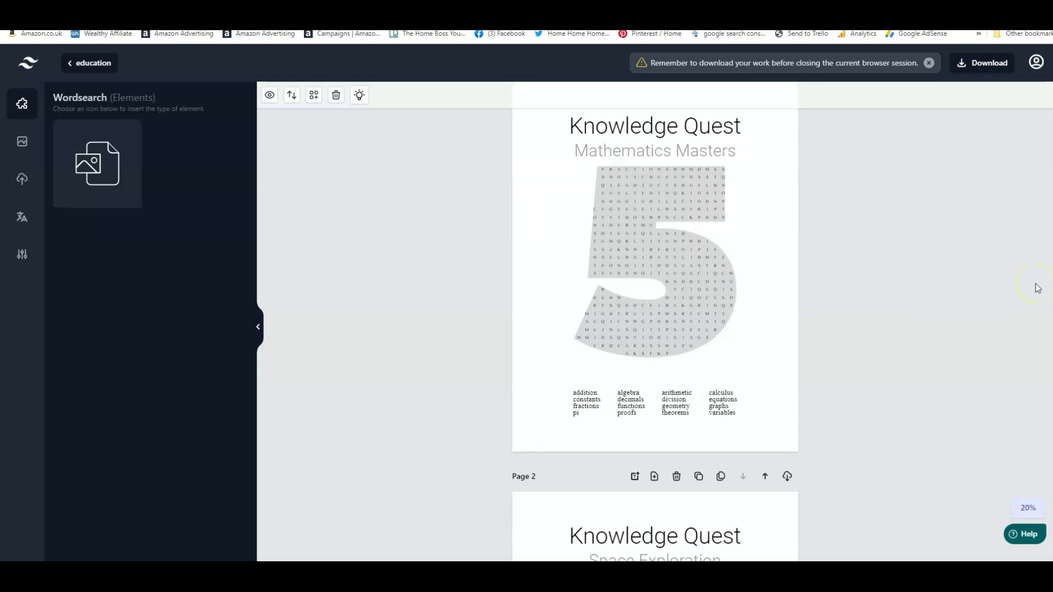
pyautogui.scroll(-2, 898, 259)
pyautogui.scroll(3, 900, 259)
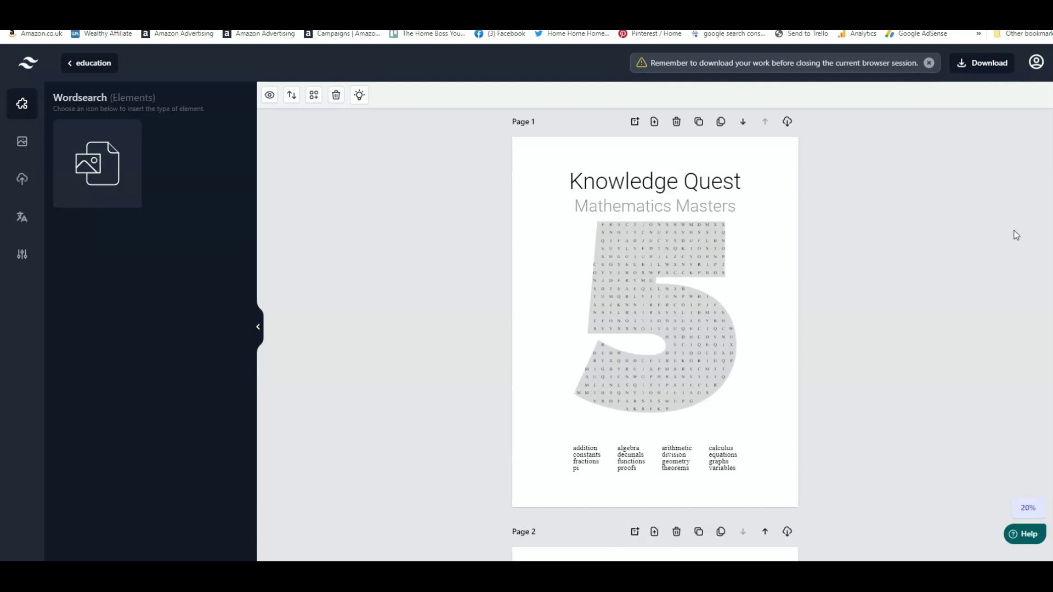
pyautogui.scroll(-5, 960, 217)
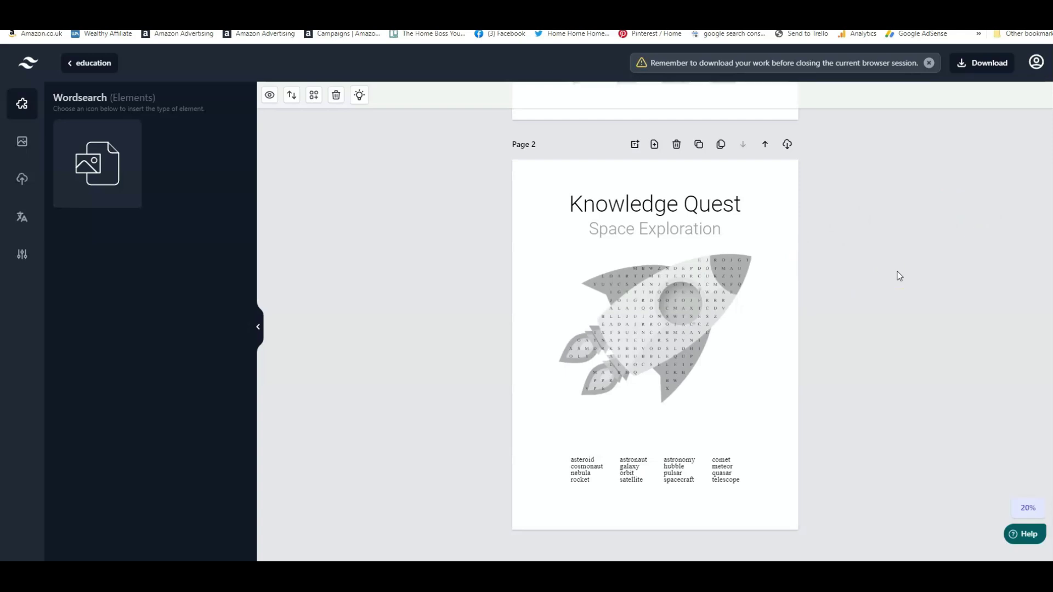
pyautogui.click(906, 262)
pyautogui.scroll(5, 911, 258)
pyautogui.scroll(1, 913, 255)
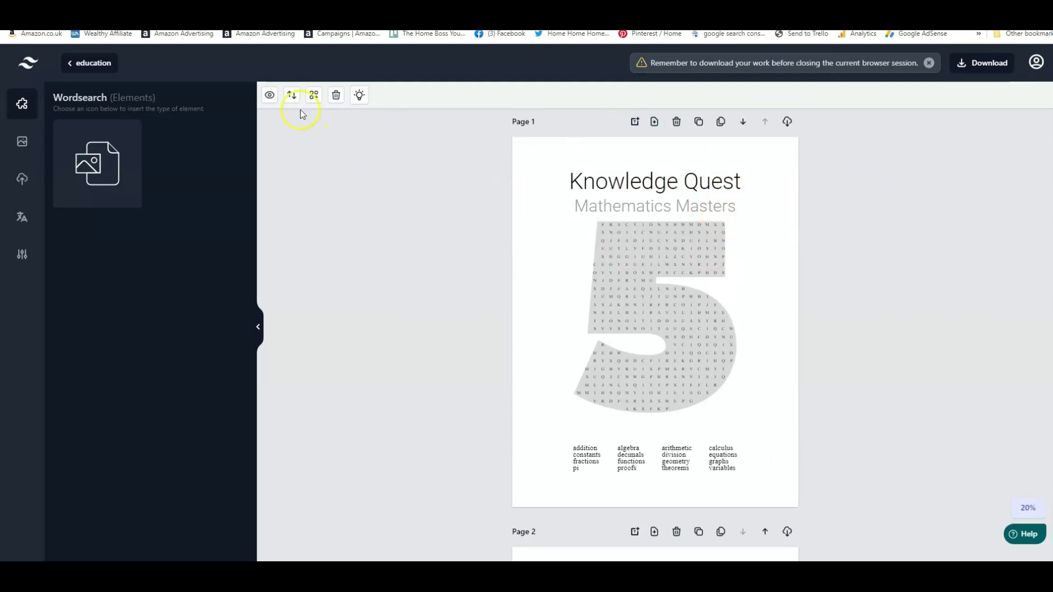
pyautogui.scroll(-1, 426, 325)
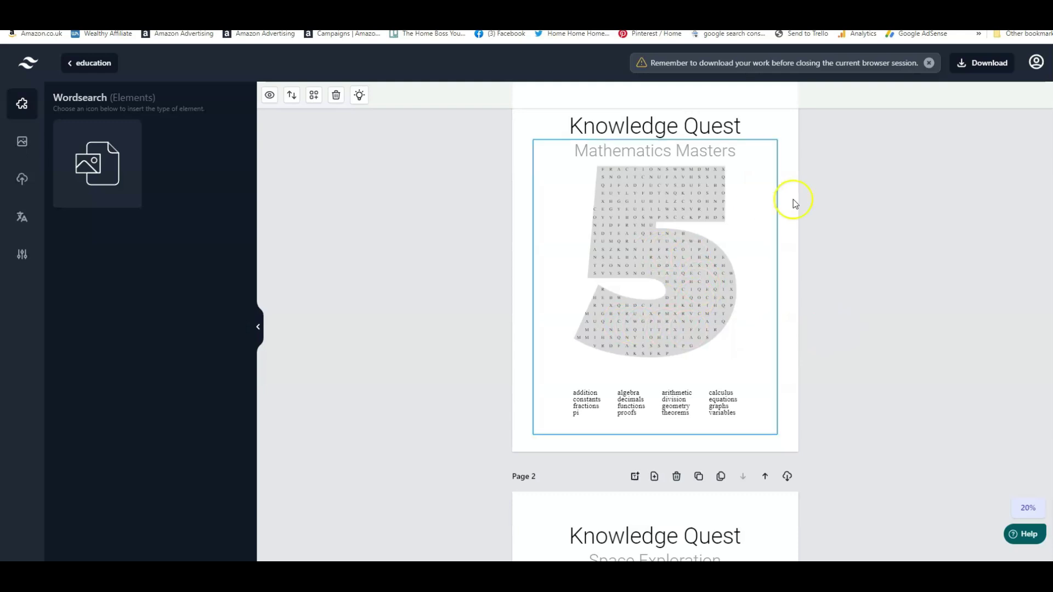
pyautogui.scroll(-3, 851, 238)
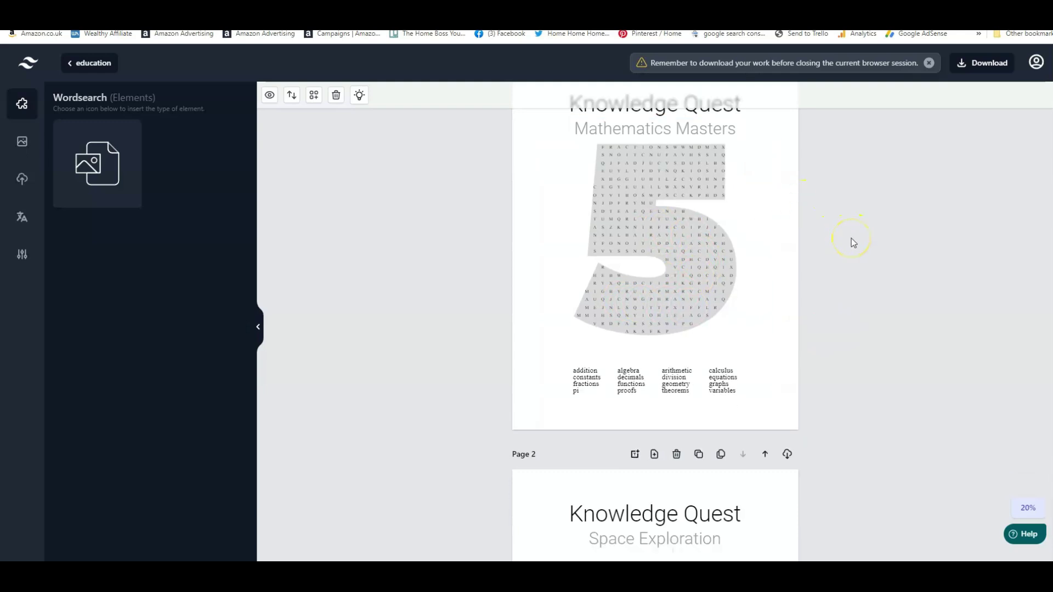
pyautogui.scroll(-3, 881, 282)
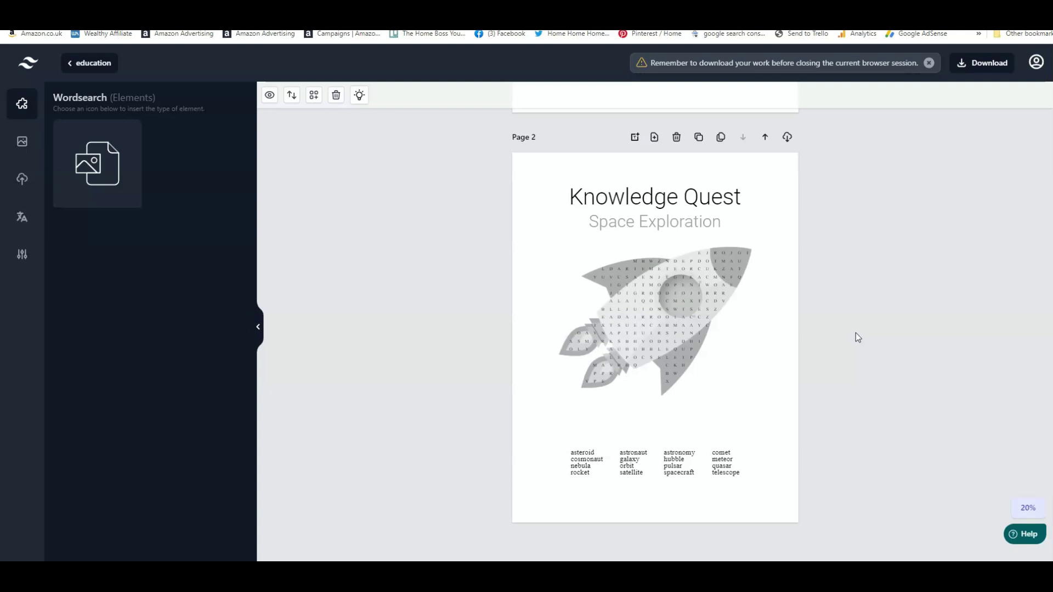
# Add a blank page after the Space Exploration page and insert a word search element on it
pyautogui.click(923, 228)
pyautogui.click(655, 138)
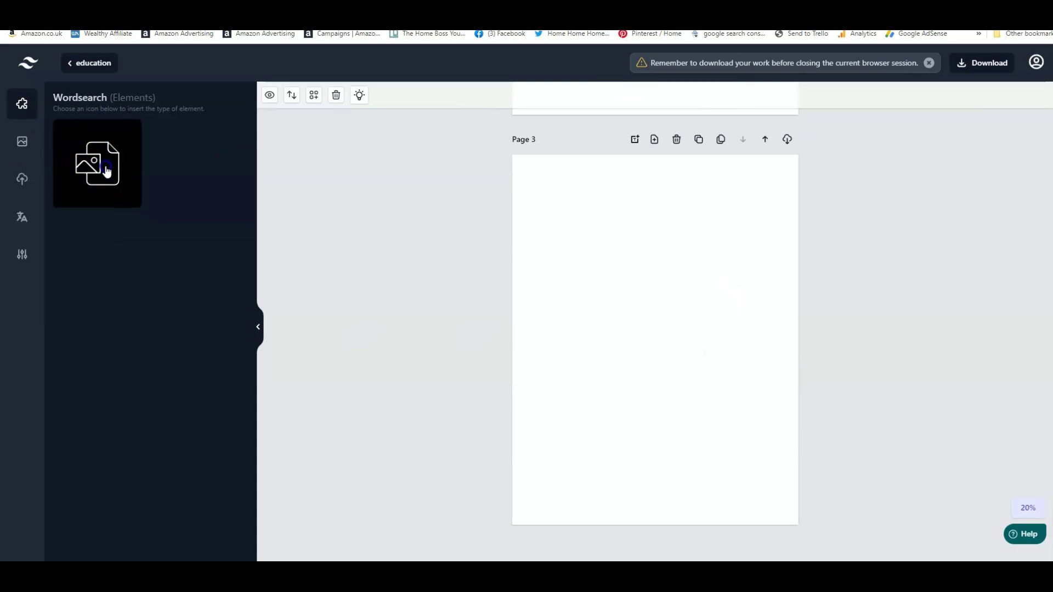
pyautogui.click(117, 198)
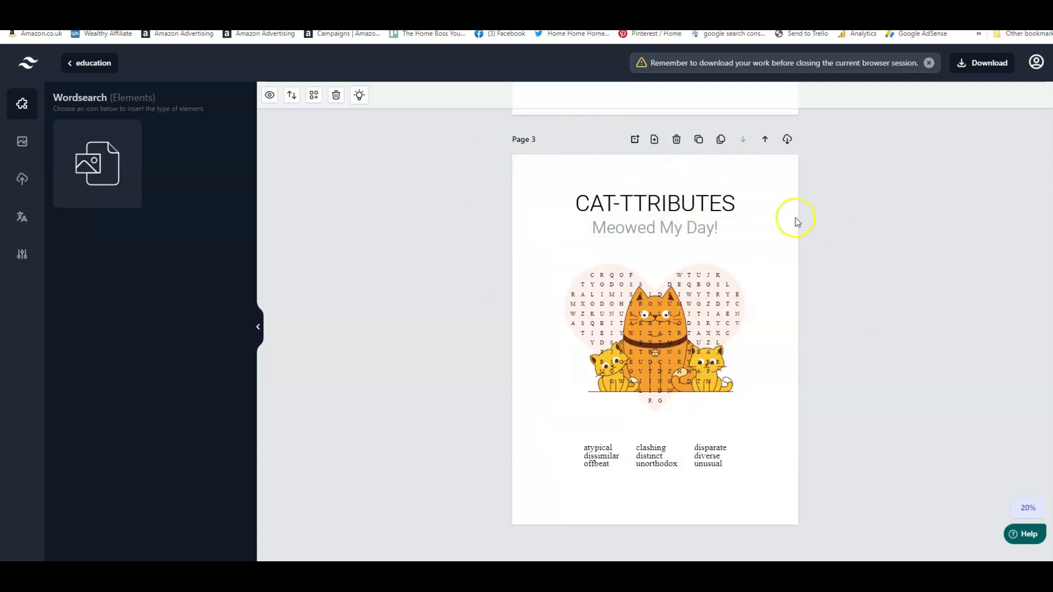
pyautogui.scroll(5, 829, 220)
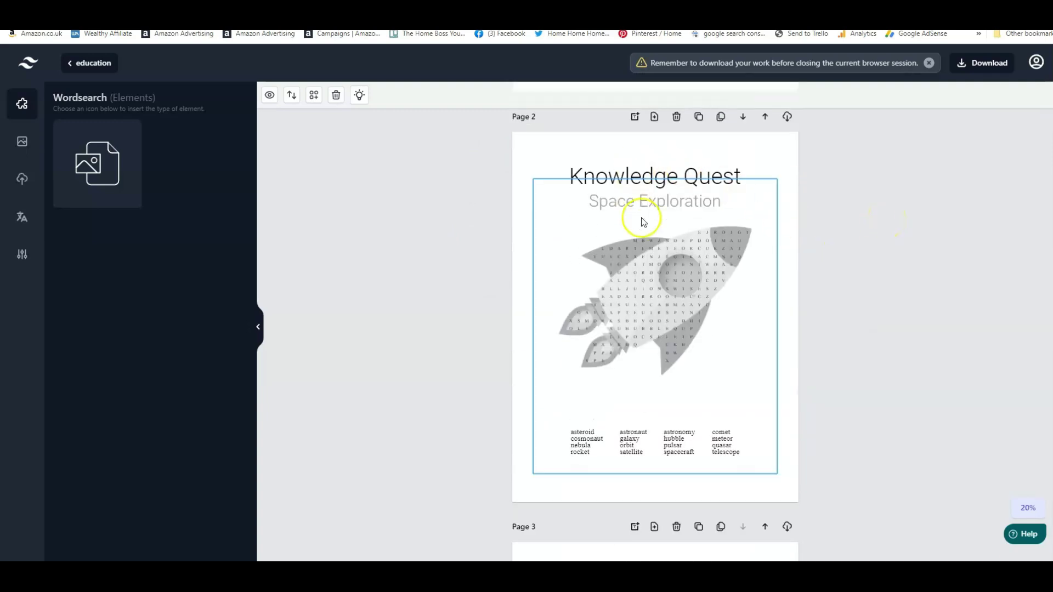
pyautogui.scroll(-5, 874, 327)
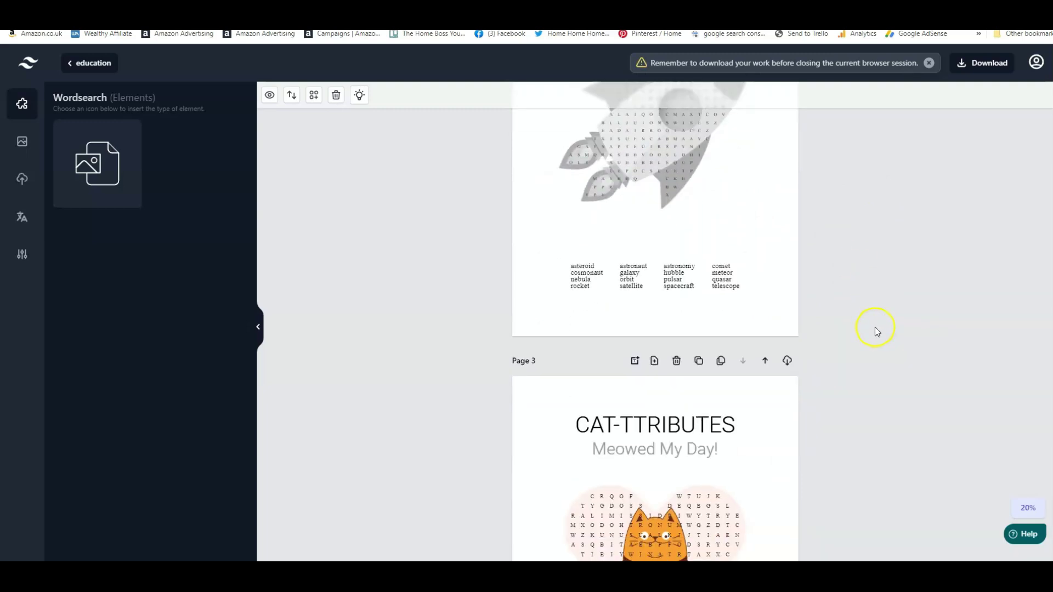
pyautogui.scroll(-1, 718, 283)
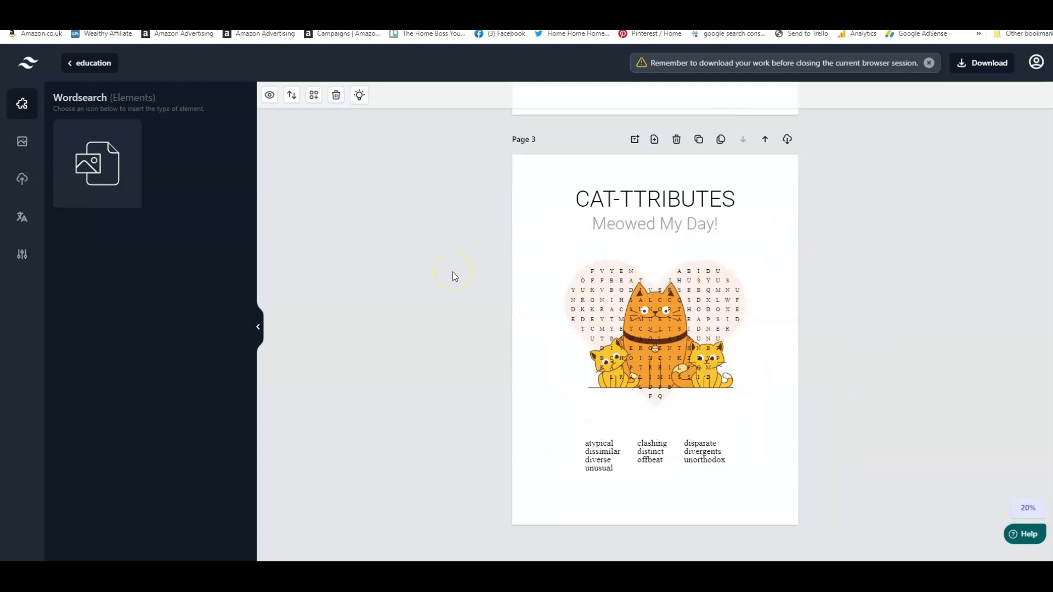
# Browse the ready-made image categories and open the uploaded images library to find a shape for the puzzle
pyautogui.click(26, 139)
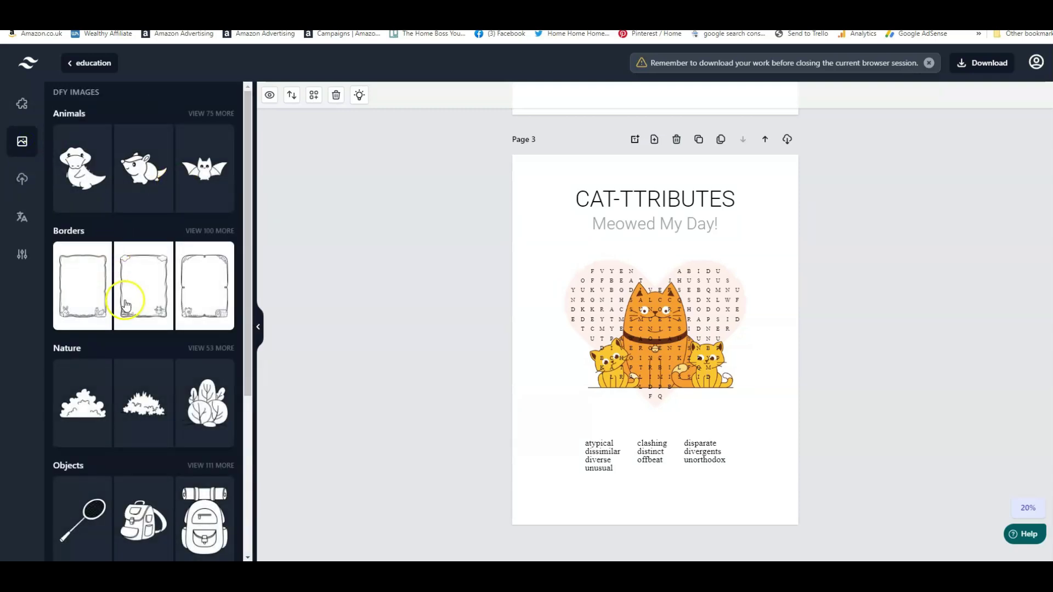
pyautogui.scroll(-4, 126, 300)
pyautogui.scroll(5, 171, 300)
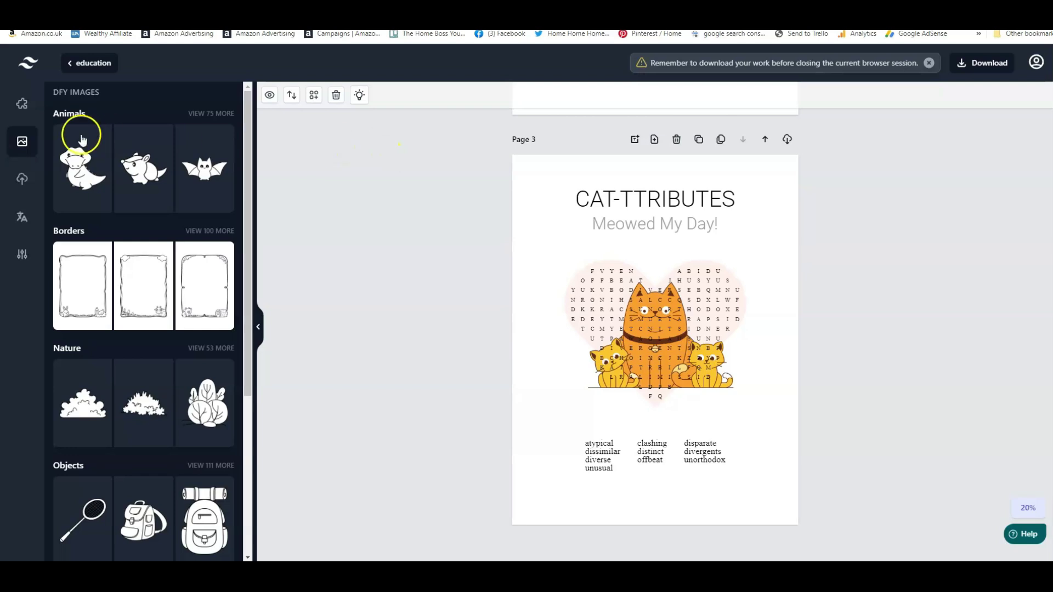
pyautogui.click(19, 181)
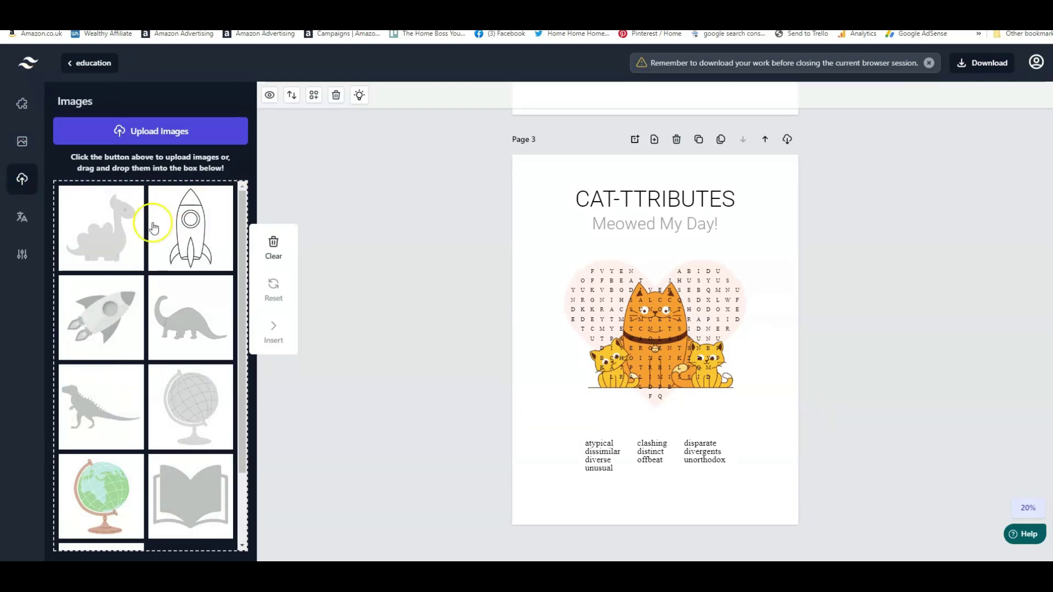
pyautogui.click(154, 133)
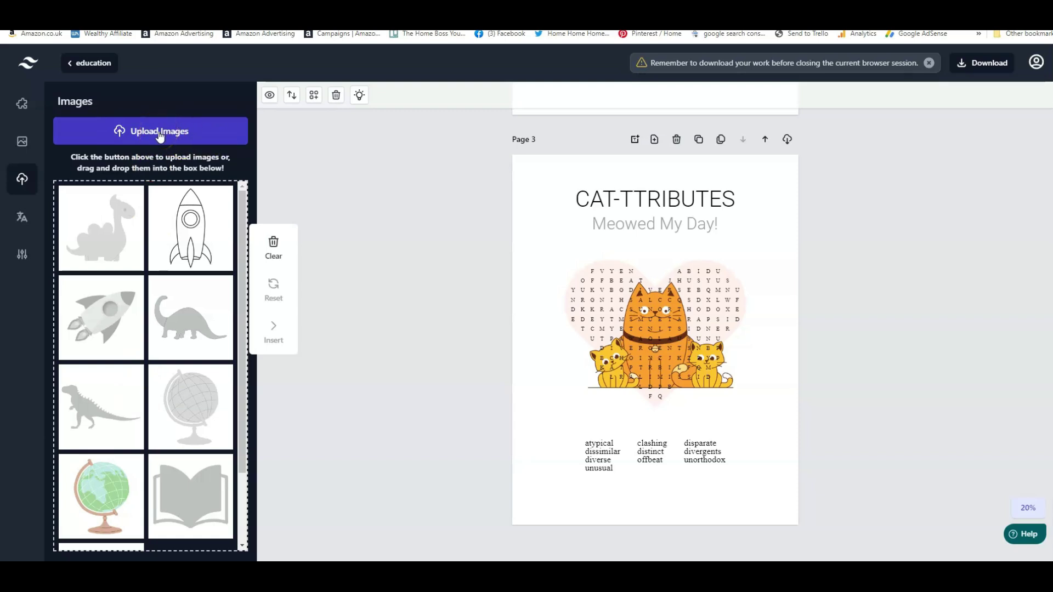
pyautogui.click(160, 136)
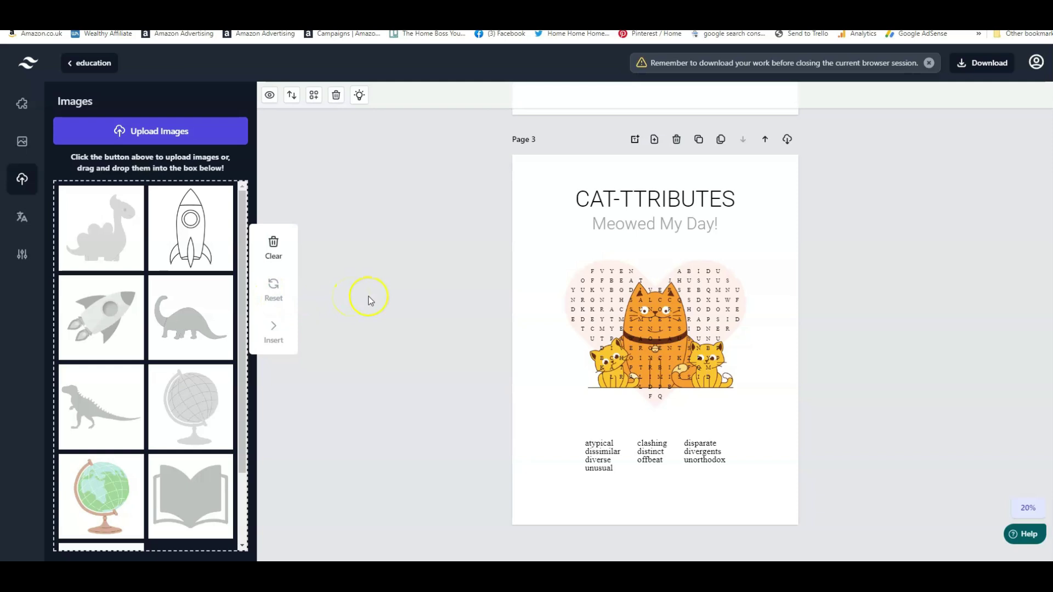
# Replace the cat image of the page 3 puzzle with the uploaded grey long-necked dinosaur
pyautogui.click(206, 302)
pyautogui.moveTo(190, 317); pyautogui.dragTo(675, 303)
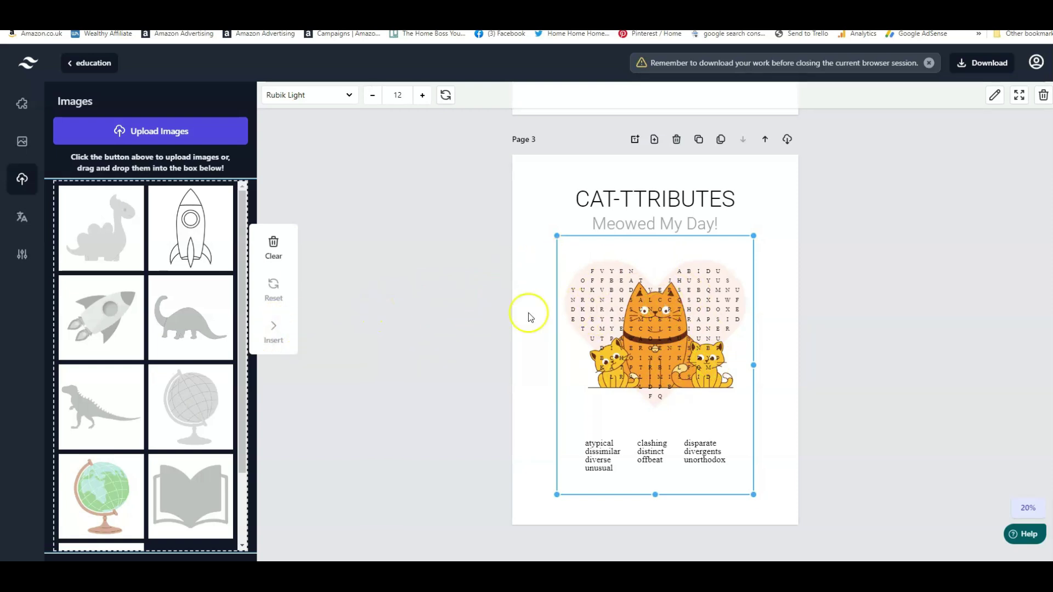
pyautogui.click(191, 325)
pyautogui.click(273, 332)
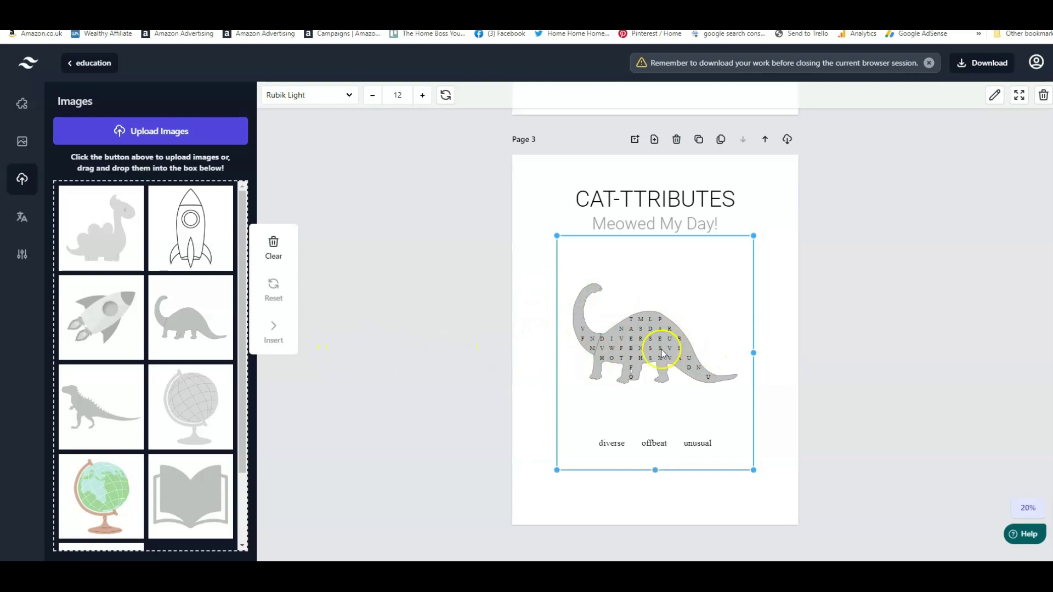
# Enlarge the dinosaur word search to nearly the page width and reposition it on page 3
pyautogui.moveTo(656, 336); pyautogui.dragTo(654, 331)
pyautogui.moveTo(759, 232); pyautogui.dragTo(800, 204)
pyautogui.moveTo(546, 477); pyautogui.dragTo(534, 488)
pyautogui.moveTo(663, 423); pyautogui.dragTo(666, 420)
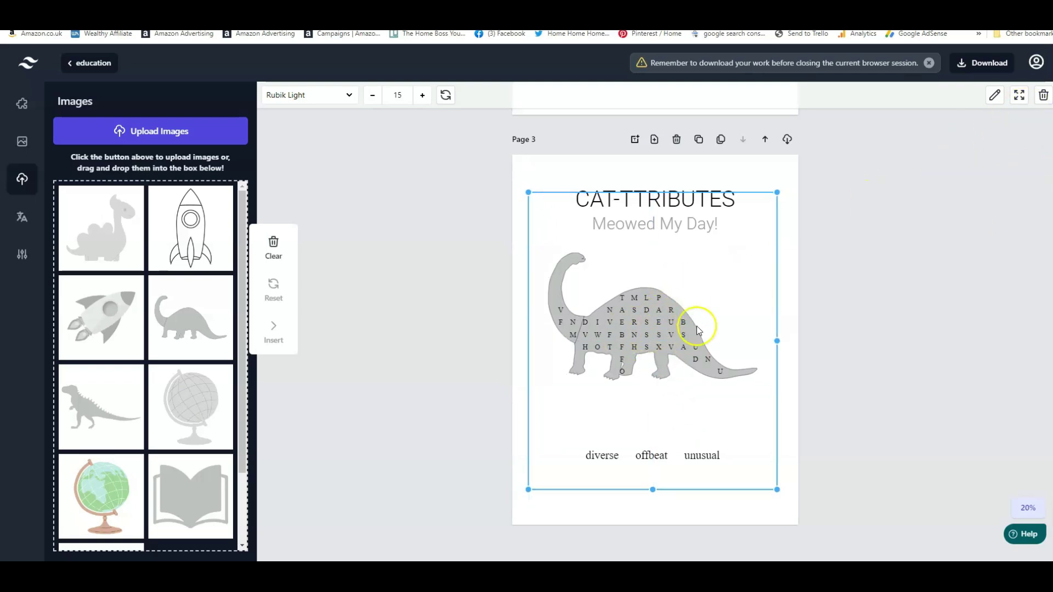
# Replace the page 3 puzzle's word list with the copied dinosaur words, from Paleontology to Iguanodon, and save it
pyautogui.click(995, 98)
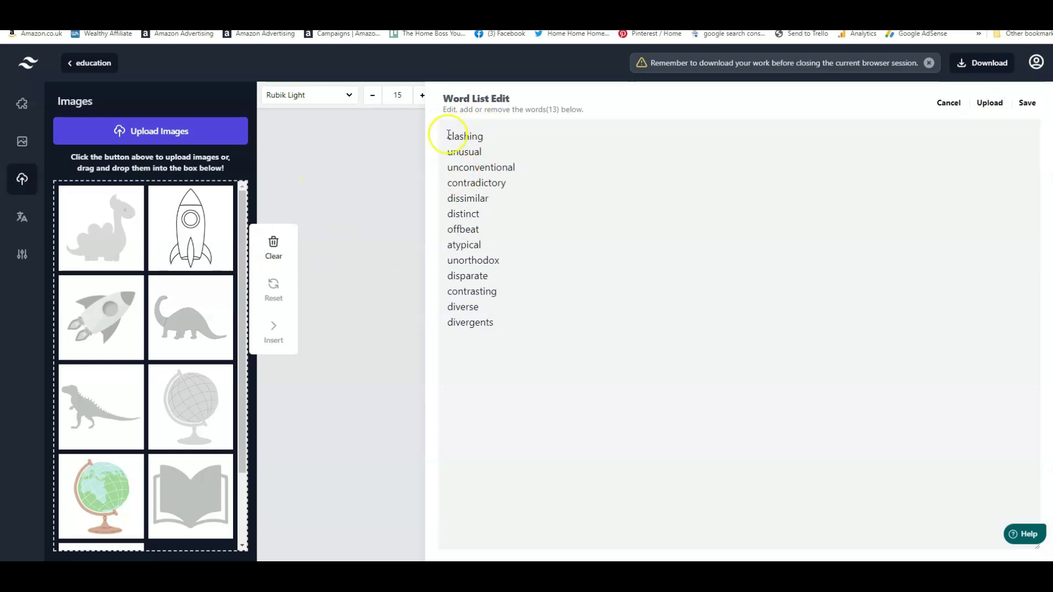
pyautogui.moveTo(448, 134); pyautogui.dragTo(554, 352)
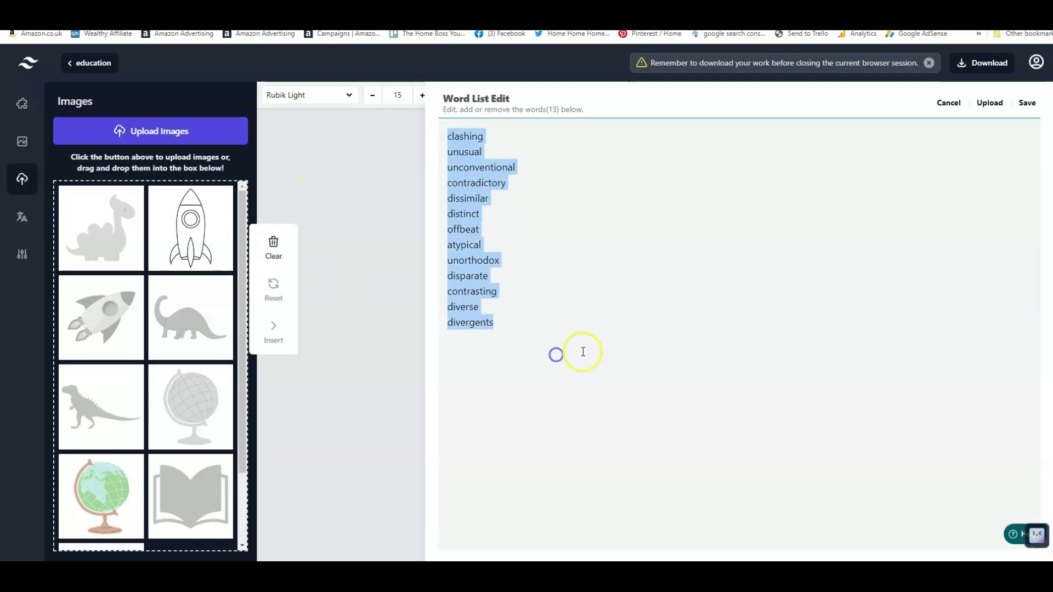
pyautogui.press('BackSpace')
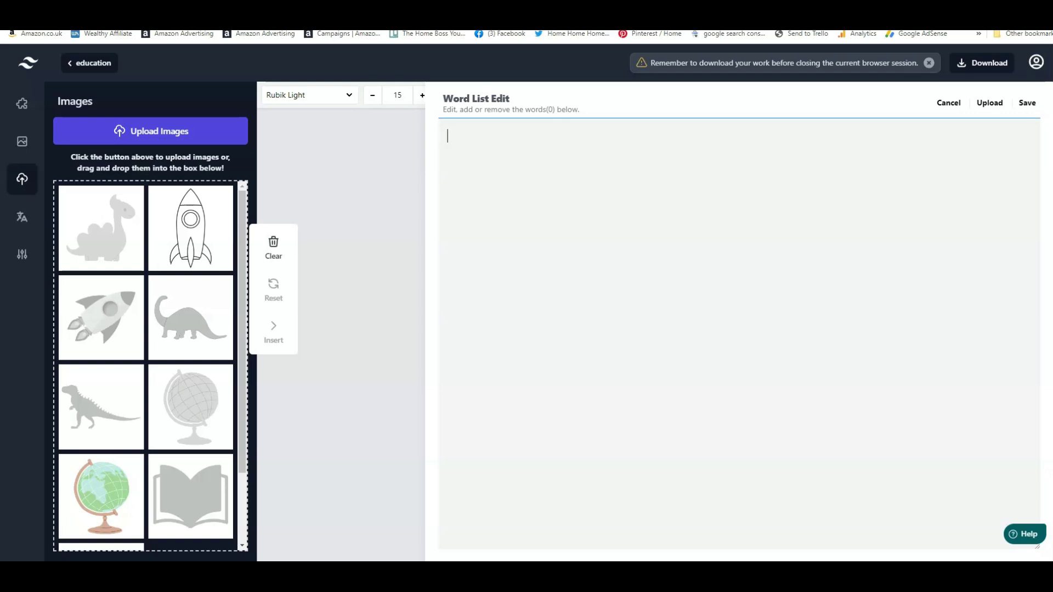
pyautogui.rightClick(455, 135)
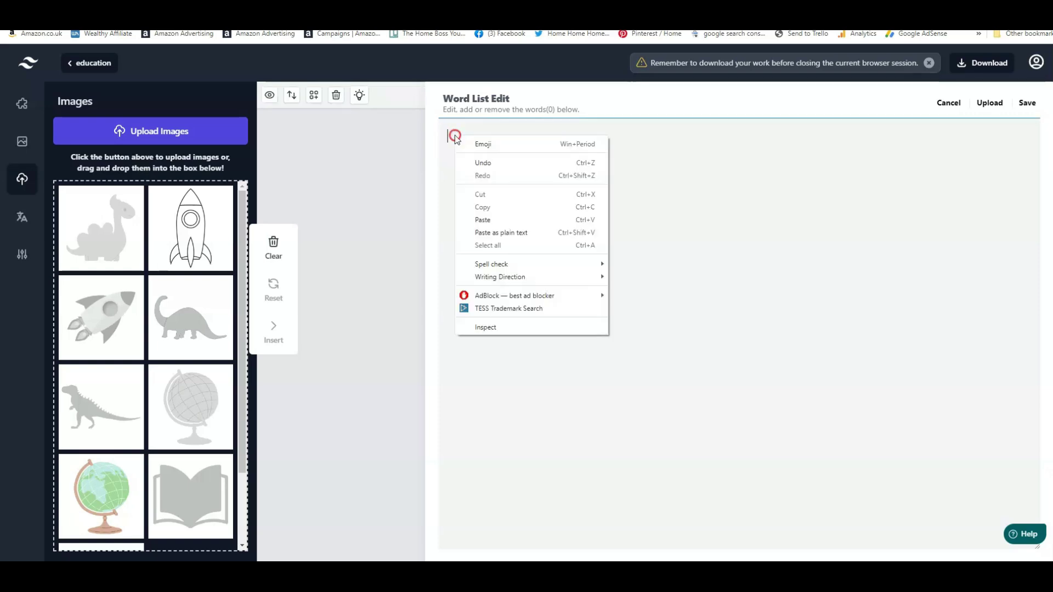
pyautogui.click(482, 218)
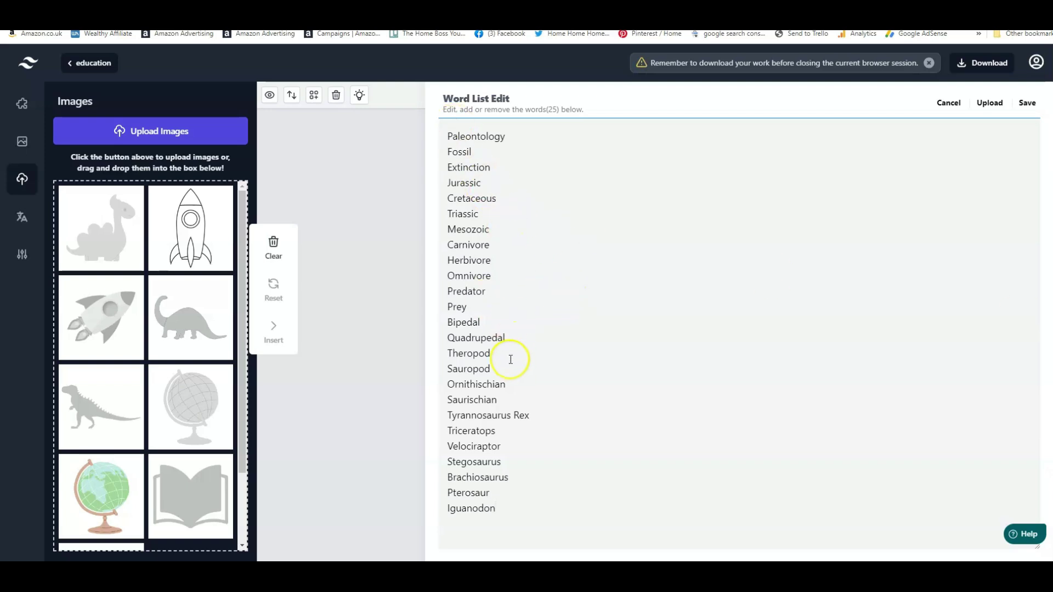
pyautogui.press('Return')
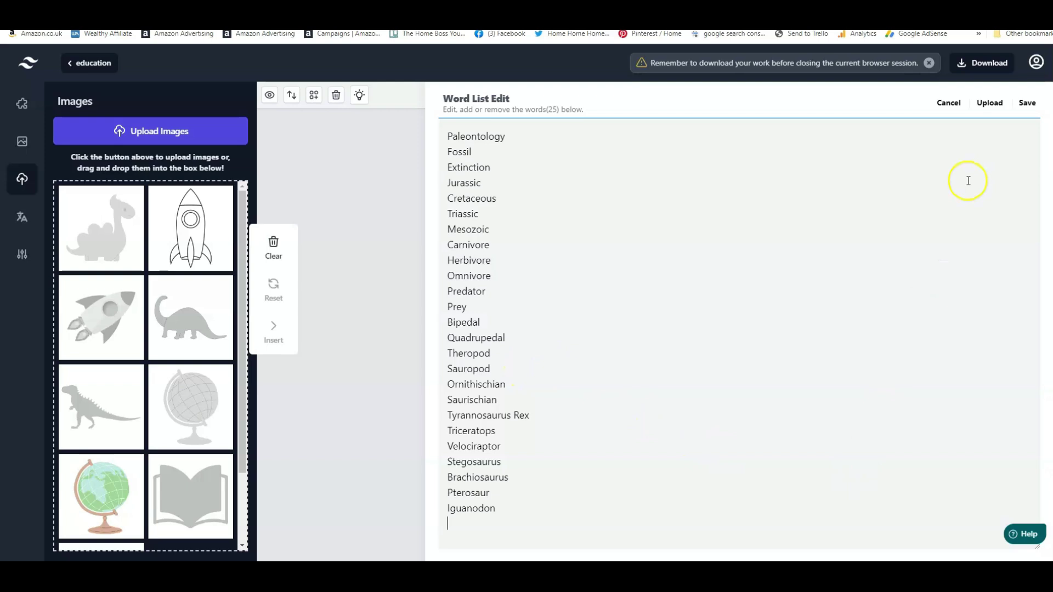
pyautogui.click(1029, 105)
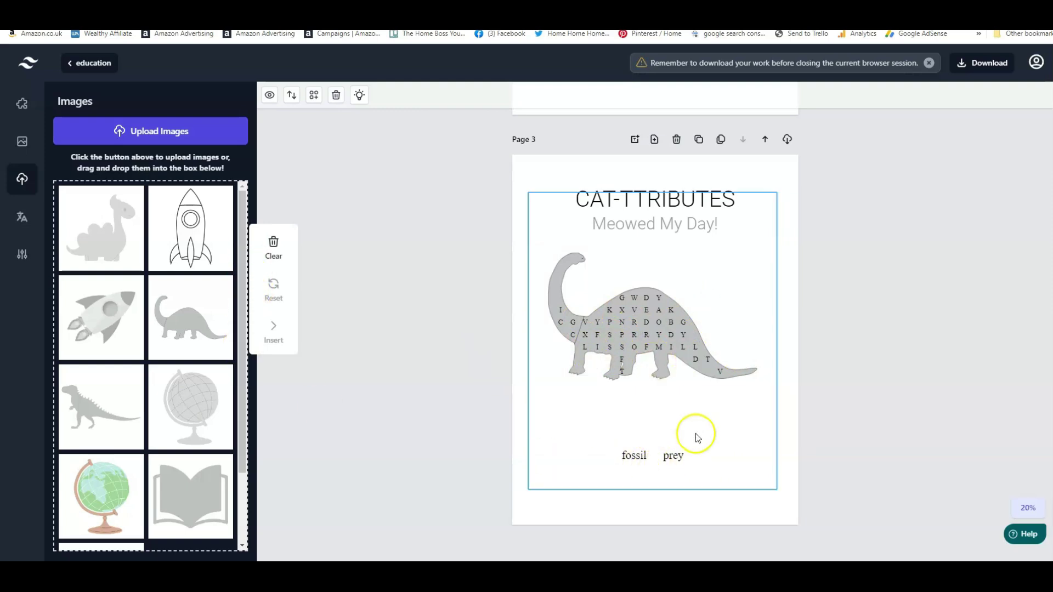
# Open the dinosaur word search's settings and increase its grid to 35 columns, updating the puzzle
pyautogui.rightClick(674, 344)
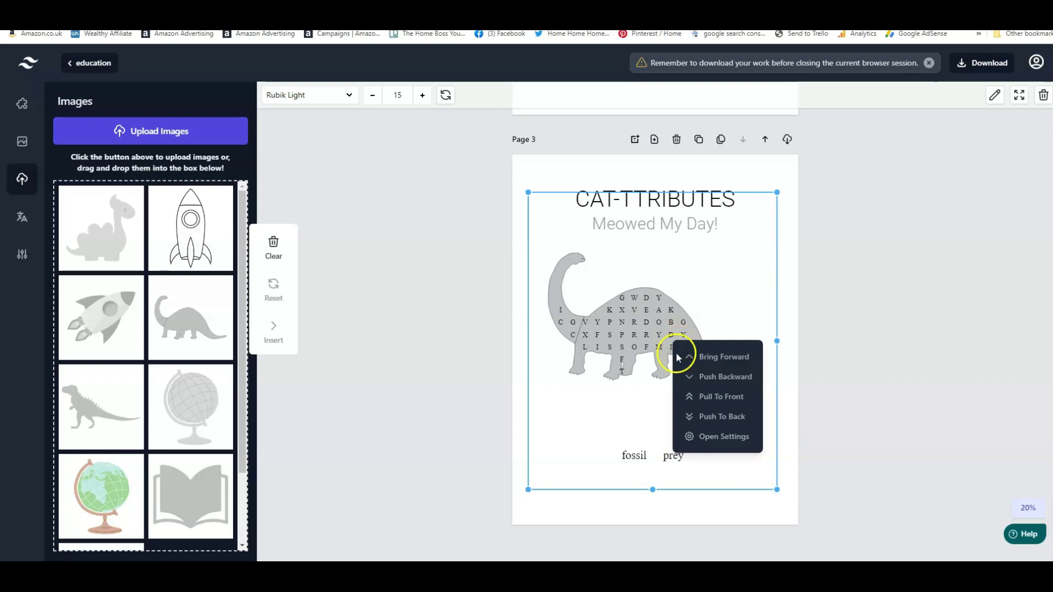
pyautogui.click(718, 437)
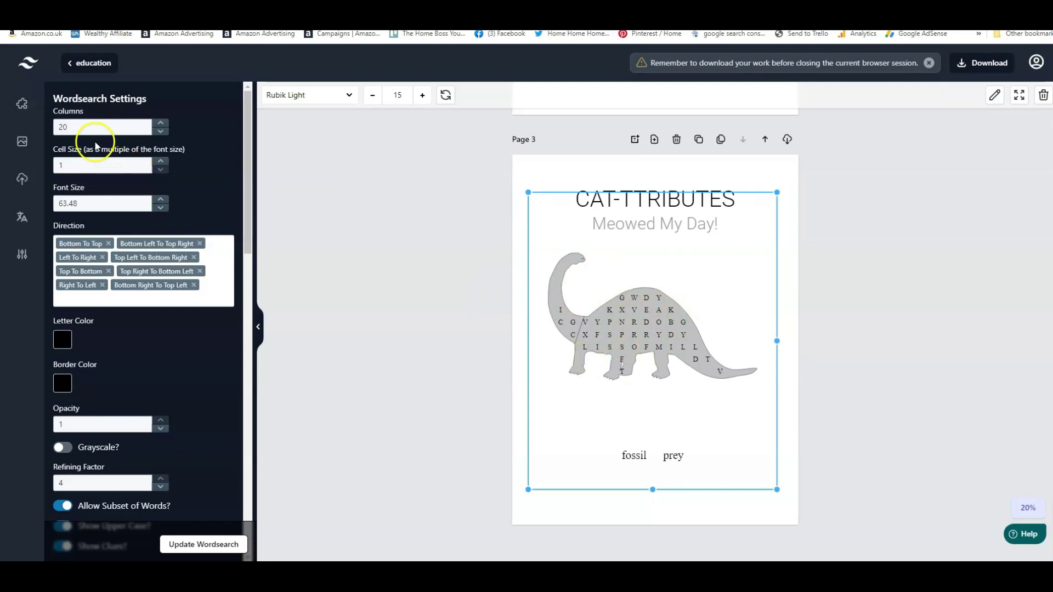
pyautogui.click(159, 123)
pyautogui.click(159, 124)
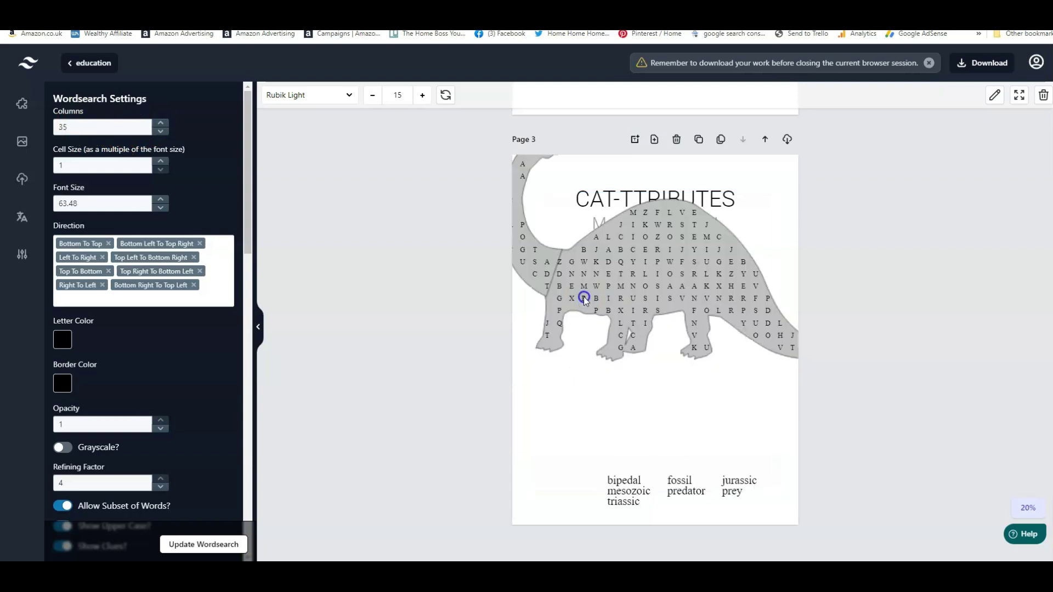
# Shrink the oversized dinosaur word search to fit within page 3 and position it below the title
pyautogui.moveTo(772, 203); pyautogui.dragTo(757, 263)
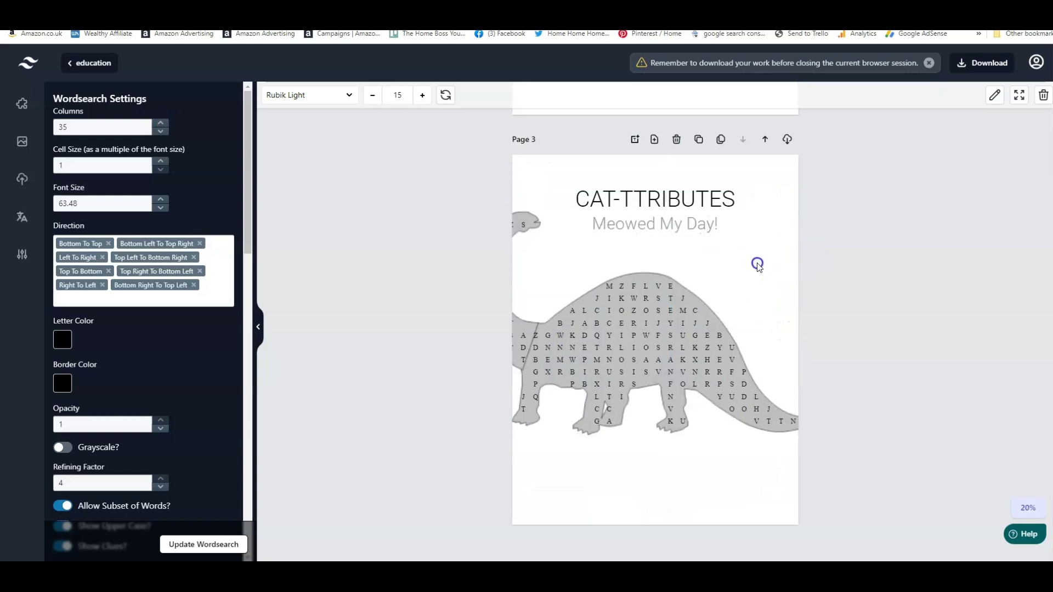
pyautogui.moveTo(530, 332); pyautogui.dragTo(603, 333)
pyautogui.moveTo(529, 171); pyautogui.dragTo(720, 412)
pyautogui.moveTo(759, 454); pyautogui.dragTo(758, 446)
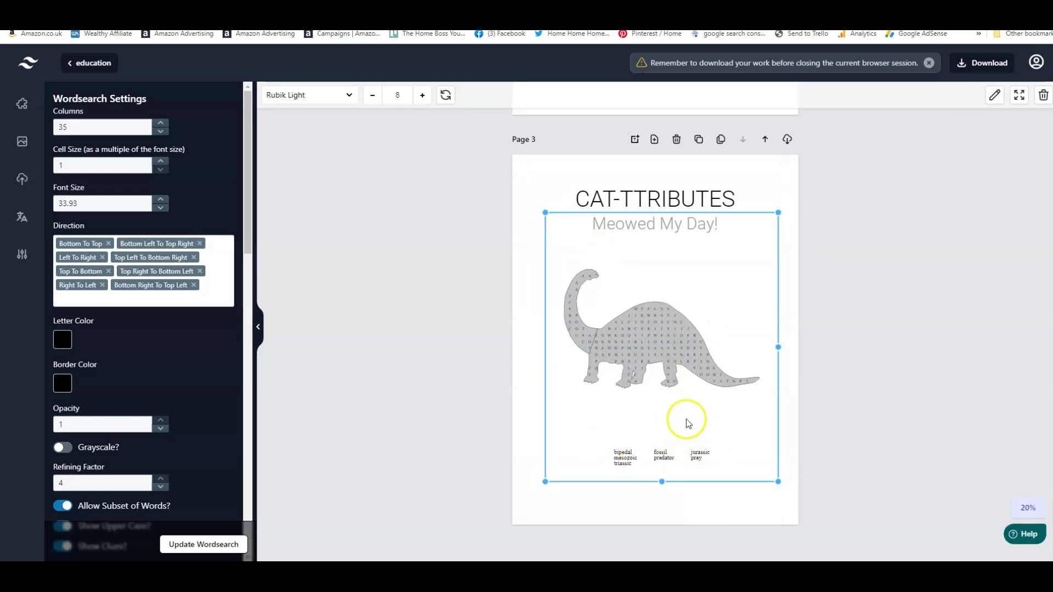
# Increase the dinosaur word search's grid to 50 columns and update the puzzle
pyautogui.click(162, 124)
pyautogui.click(162, 124)
pyautogui.click(161, 123)
pyautogui.click(199, 544)
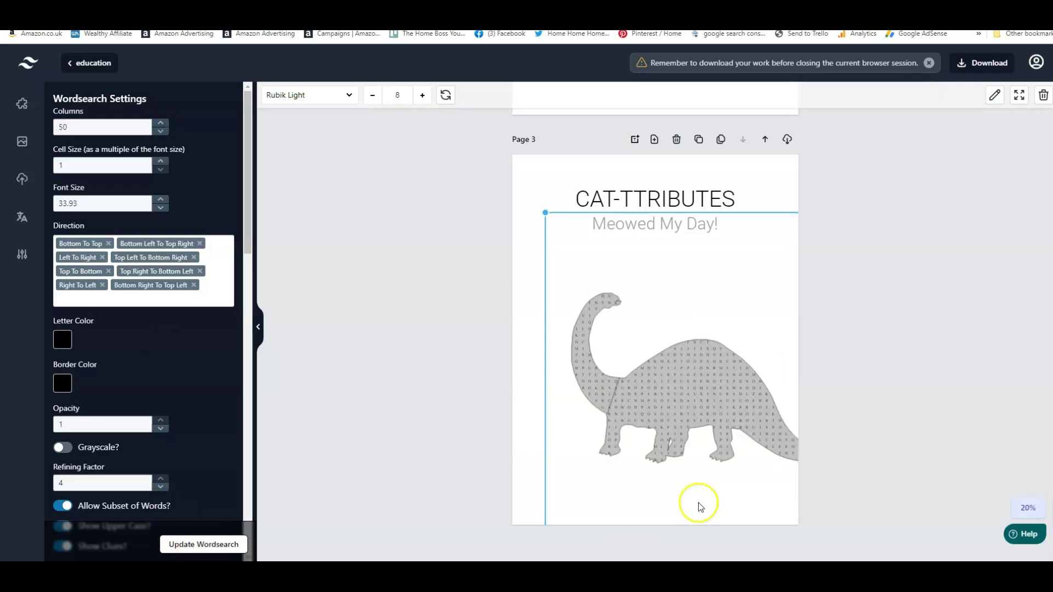
# Scale the dinosaur word search to fit the full page width and place it beneath the heading with its clues on the page
pyautogui.click(648, 365)
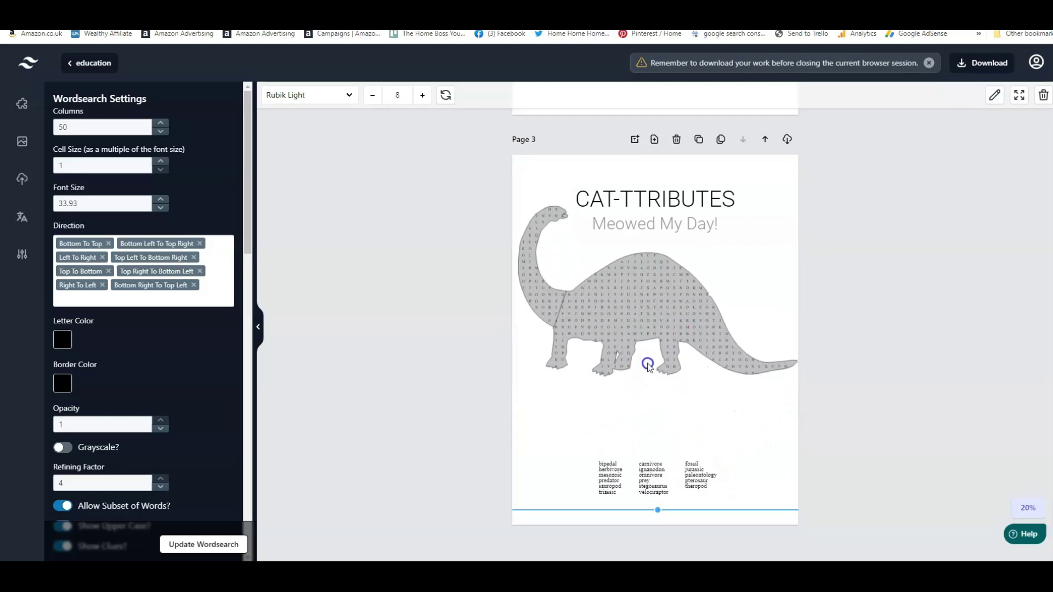
pyautogui.moveTo(571, 376); pyautogui.dragTo(612, 390)
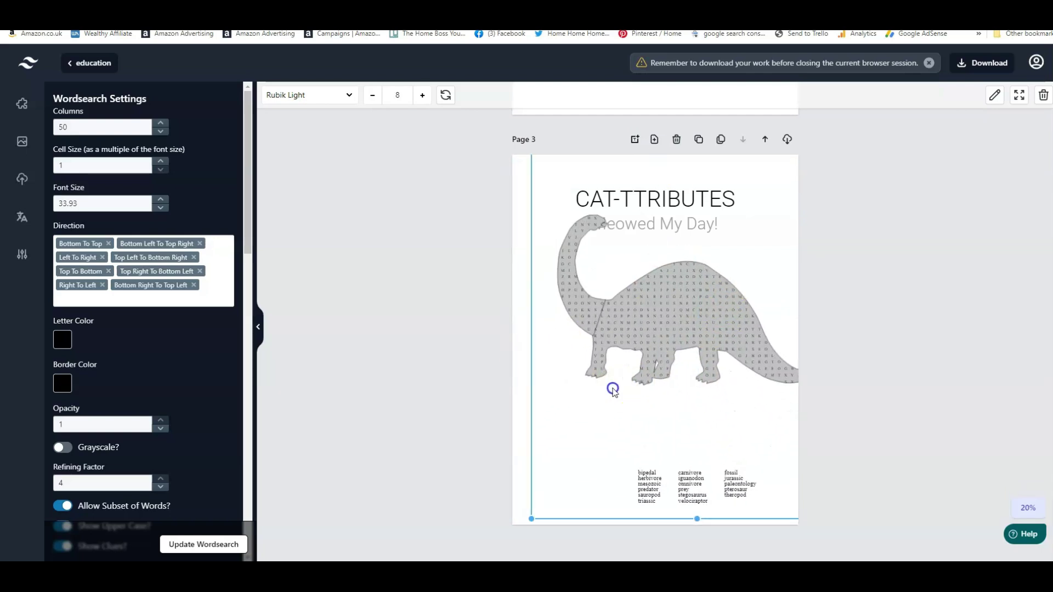
pyautogui.moveTo(552, 176); pyautogui.dragTo(552, 220)
pyautogui.moveTo(531, 177); pyautogui.dragTo(658, 283)
pyautogui.click(714, 387)
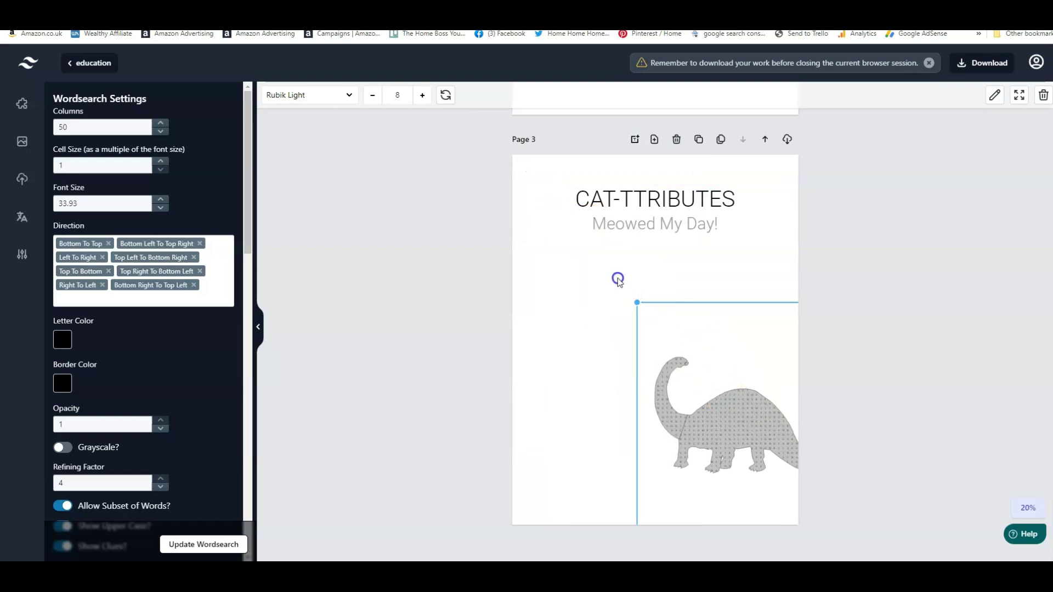
pyautogui.moveTo(748, 423)
pyautogui.mouseDown()
pyautogui.moveTo(648, 351)
pyautogui.moveTo(734, 425)
pyautogui.mouseUp()
pyautogui.moveTo(767, 217); pyautogui.dragTo(849, 171)
pyautogui.moveTo(726, 392); pyautogui.dragTo(697, 420)
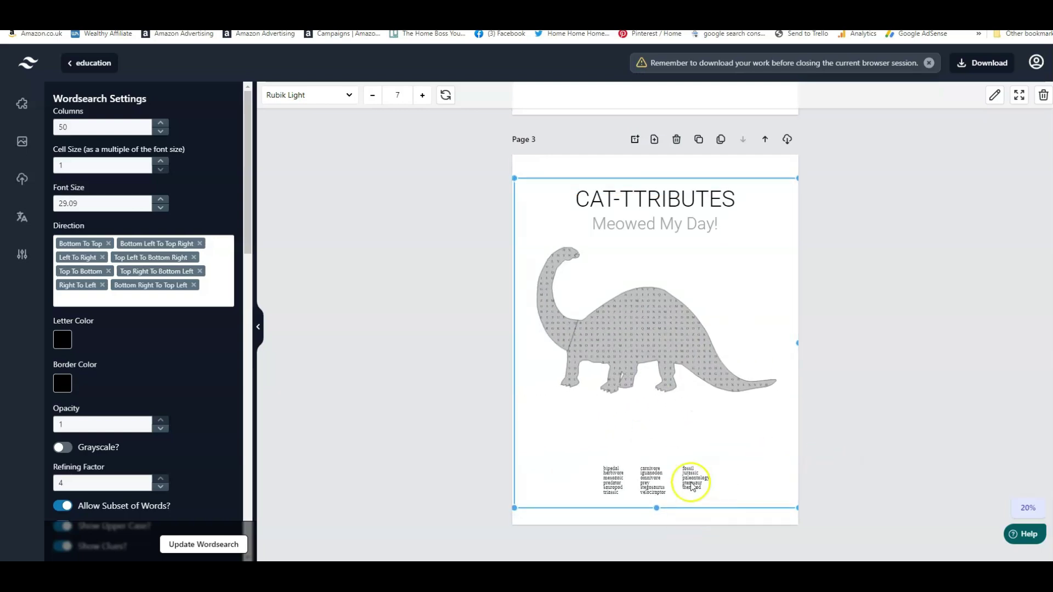
# Hide the puzzle's clues, update the word search, and turn the clues back on
pyautogui.click(692, 486)
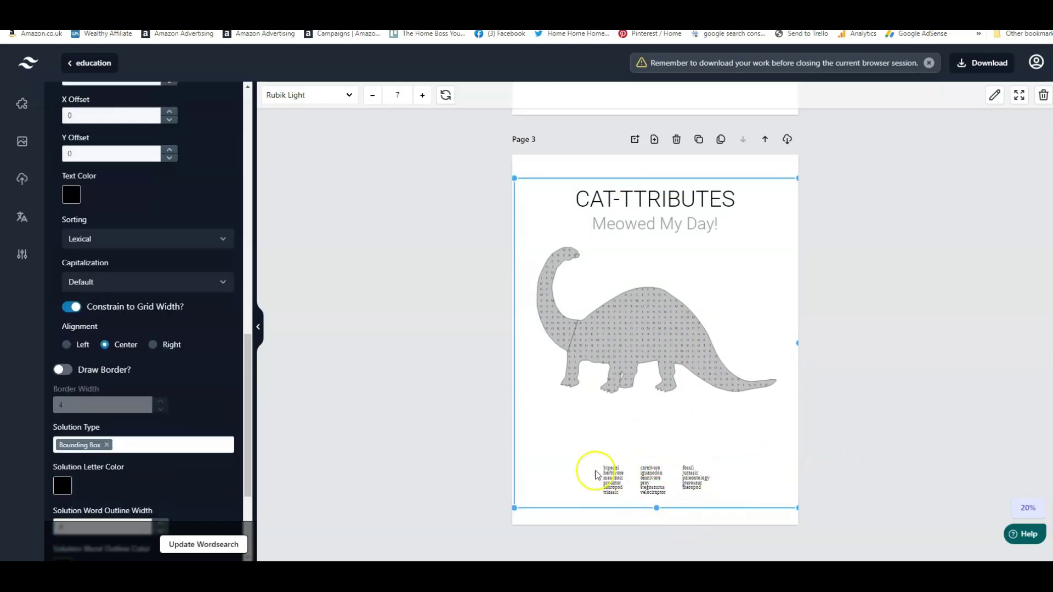
pyautogui.scroll(4, 148, 296)
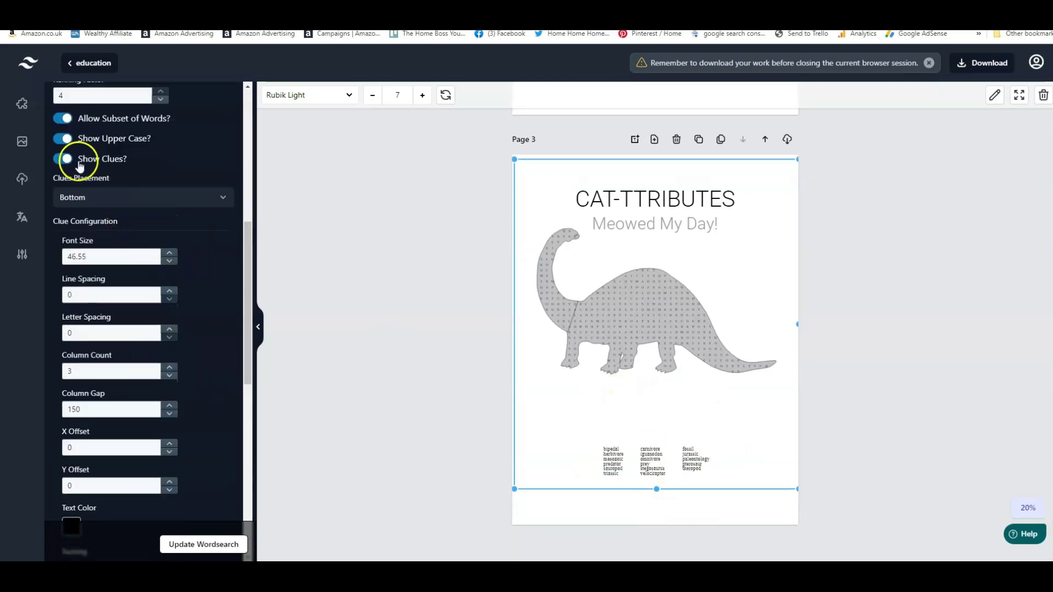
pyautogui.click(65, 158)
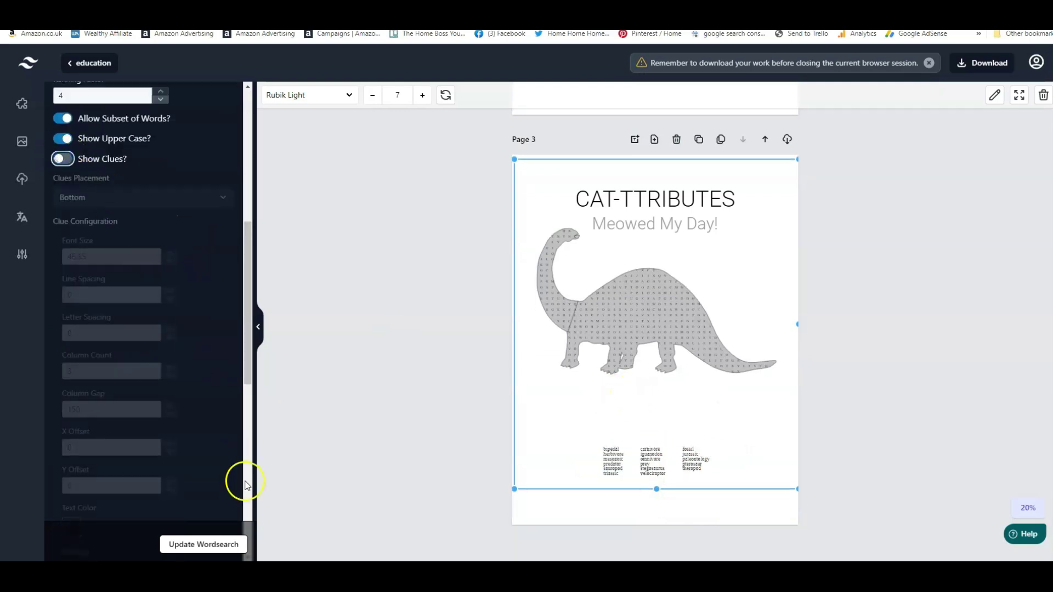
pyautogui.click(214, 544)
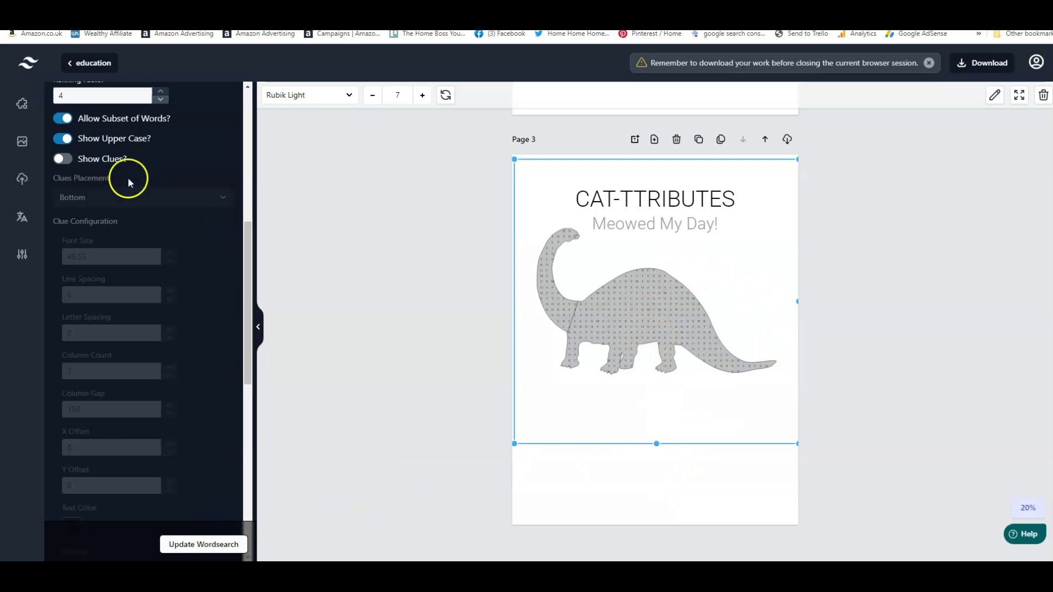
pyautogui.click(70, 163)
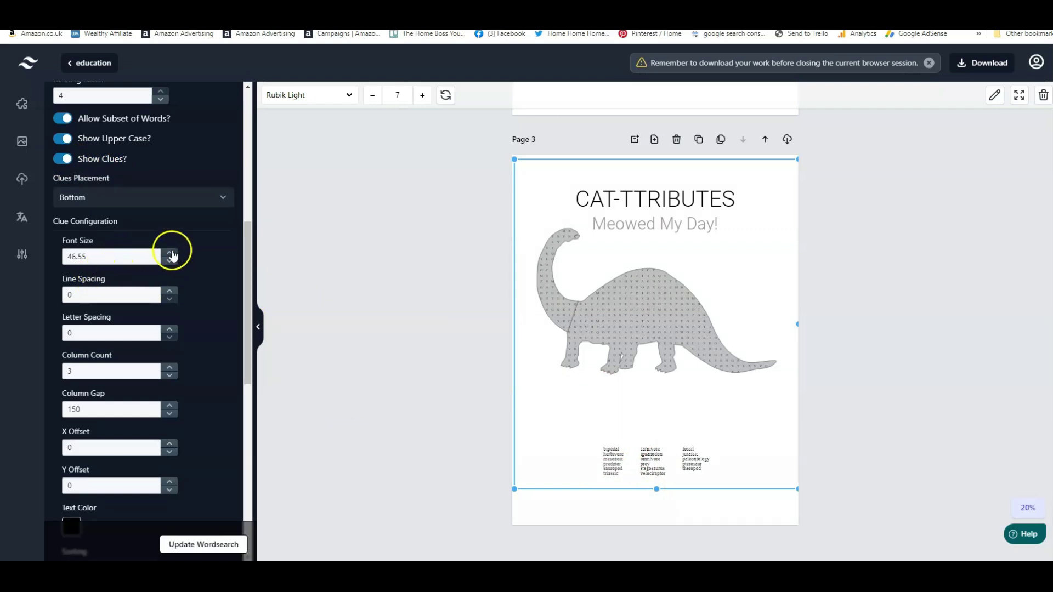
# Set the clue font size to 50 and update the word search
pyautogui.moveTo(101, 260); pyautogui.dragTo(37, 250)
pyautogui.write('50')
pyautogui.click(207, 543)
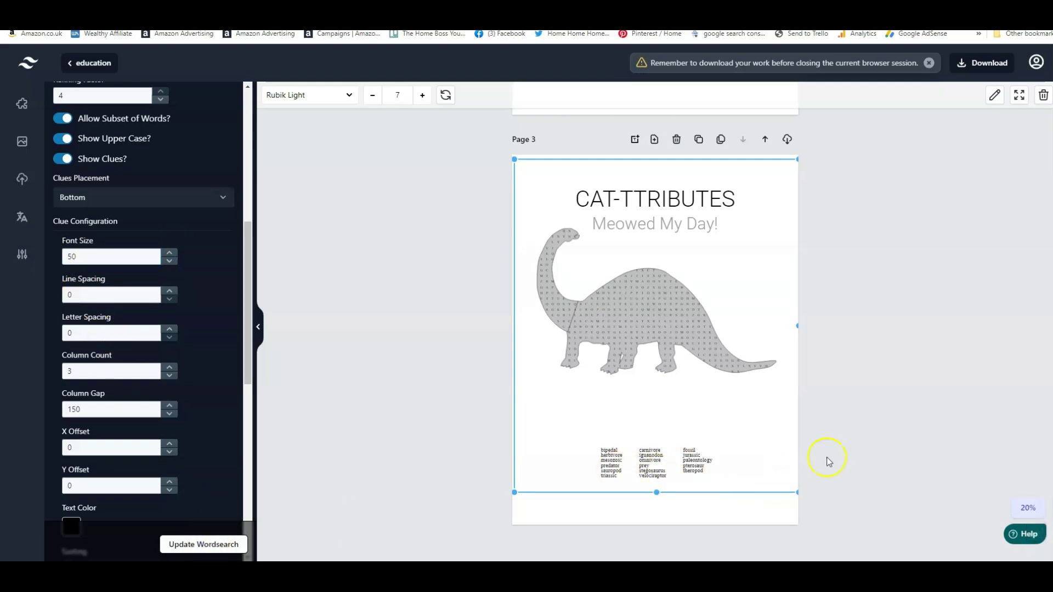
# Move the dinosaur clear of the heading and change the title to "Knowledge Quest" and the subtitle to "Dinosaurs", lowering the subtitle slightly
pyautogui.moveTo(675, 319)
pyautogui.mouseDown()
pyautogui.moveTo(688, 331)
pyautogui.moveTo(669, 334)
pyautogui.mouseUp()
pyautogui.moveTo(658, 238); pyautogui.dragTo(658, 319)
pyautogui.click(666, 192)
pyautogui.doubleClick(671, 201)
pyautogui.moveTo(735, 203); pyautogui.dragTo(518, 196)
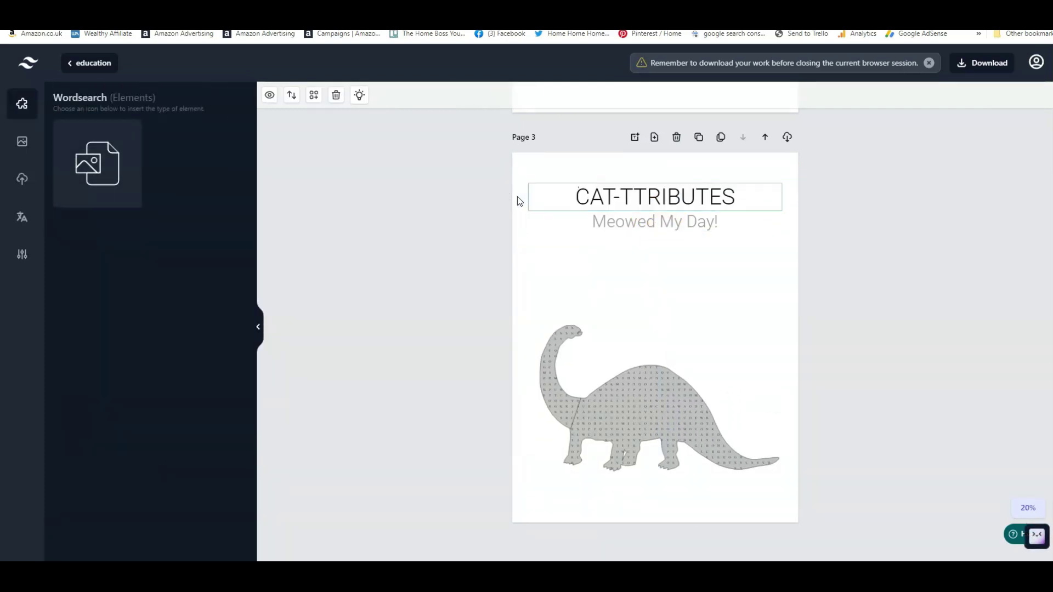
pyautogui.click(696, 226)
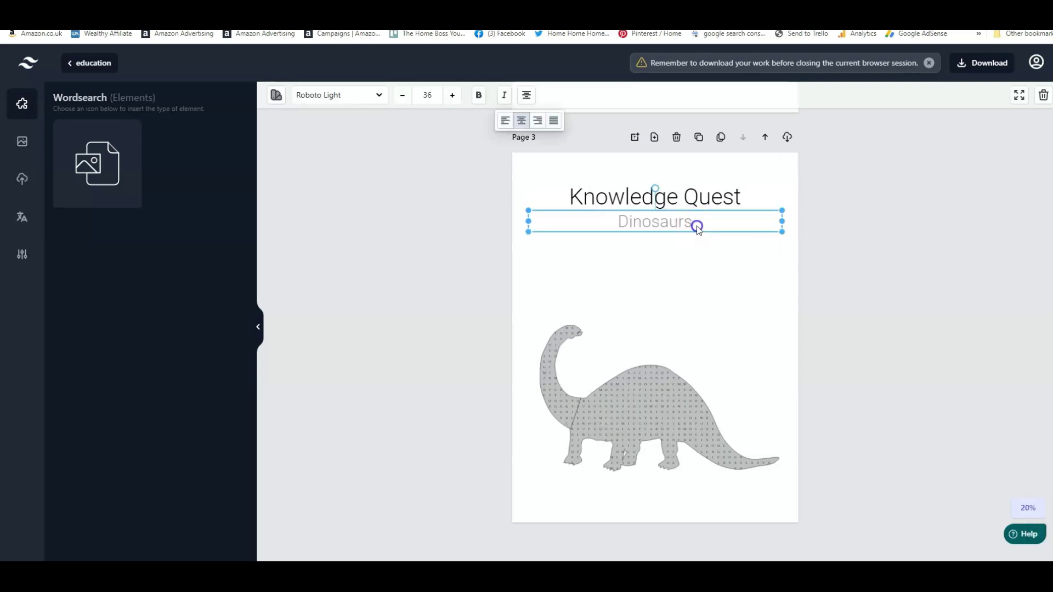
pyautogui.moveTo(696, 226); pyautogui.dragTo(696, 229)
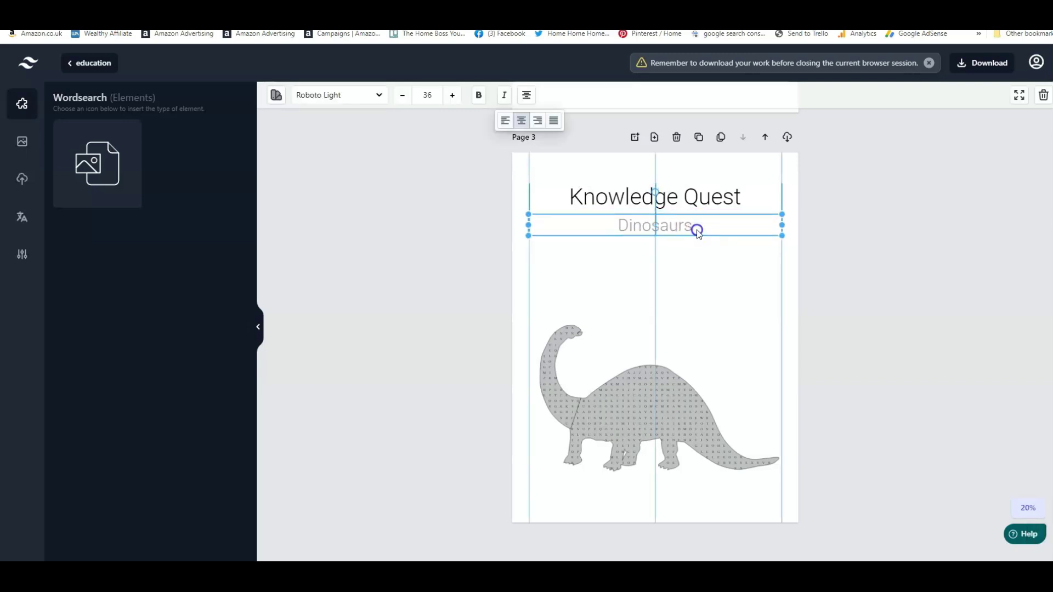
# Move the dinosaur word search back up beneath the subtitle so its clue list fits on the page
pyautogui.moveTo(636, 335); pyautogui.dragTo(642, 357)
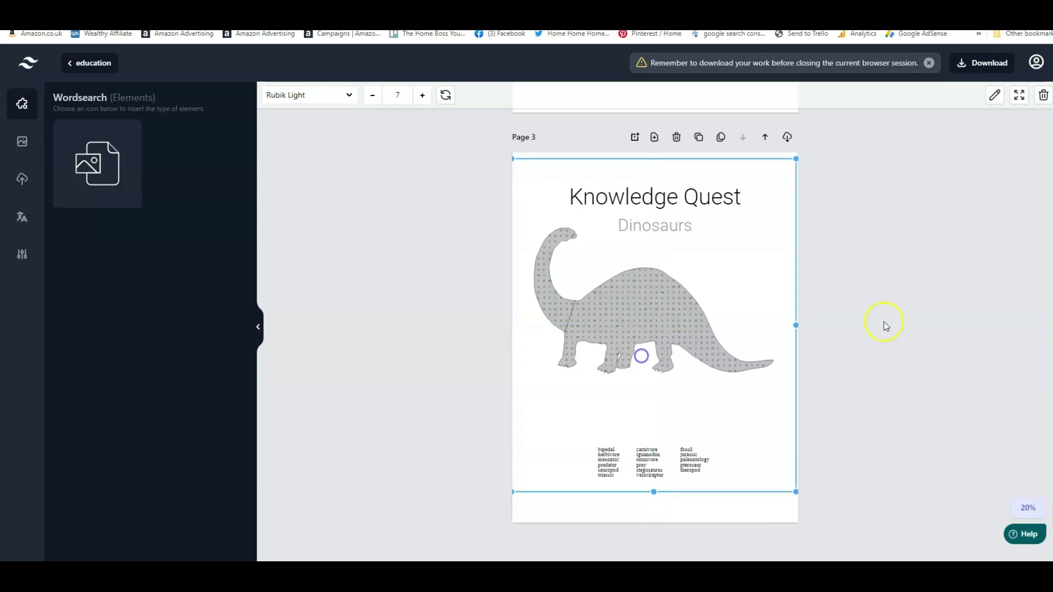
pyautogui.click(890, 317)
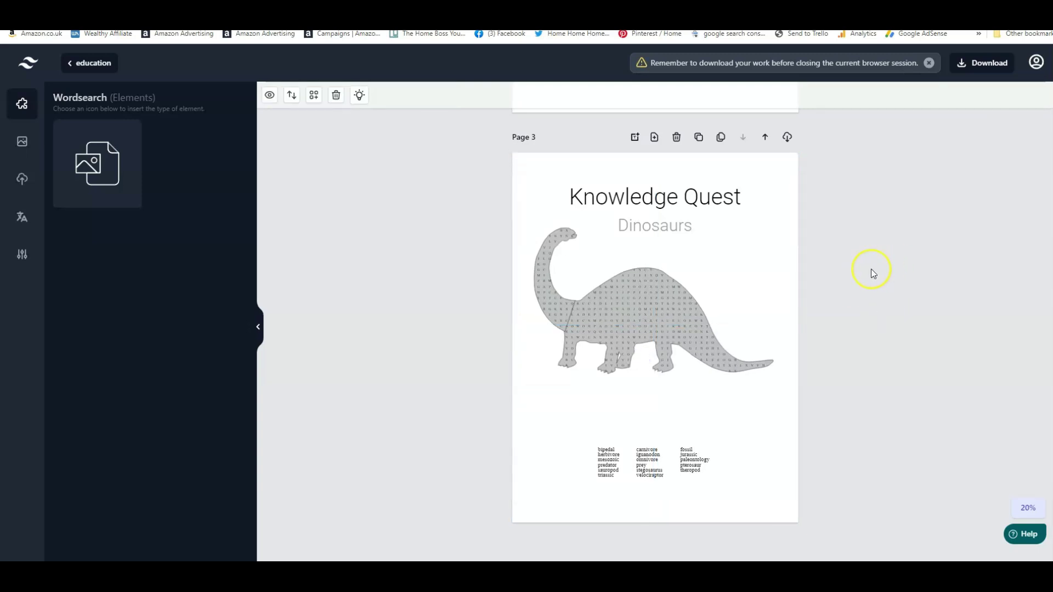
# Set the dinosaur image's opacity to 0 in the word search settings and update the puzzle
pyautogui.rightClick(652, 309)
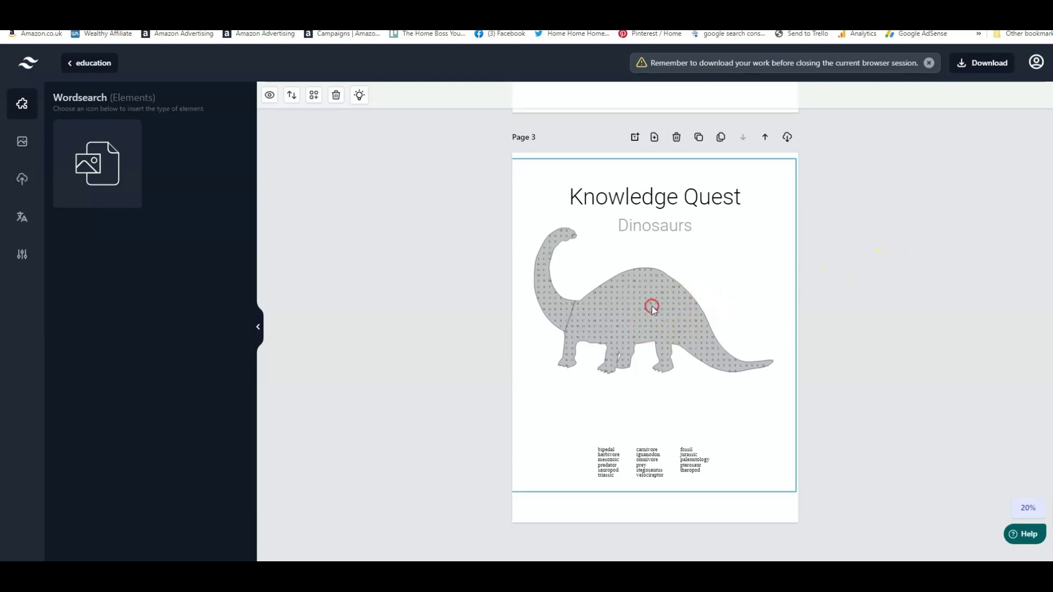
pyautogui.click(685, 402)
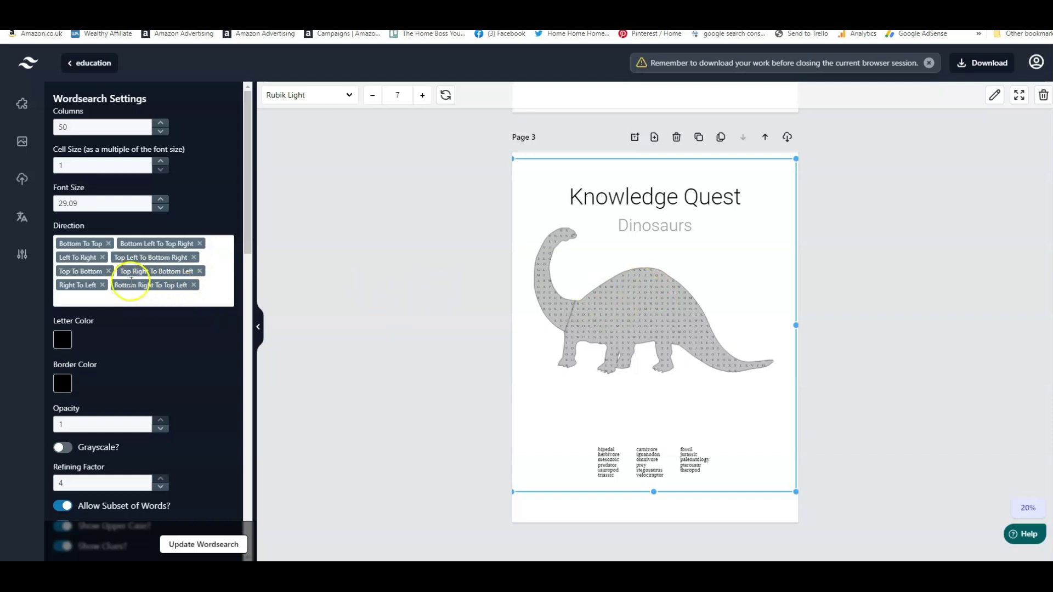
pyautogui.scroll(-2, 160, 356)
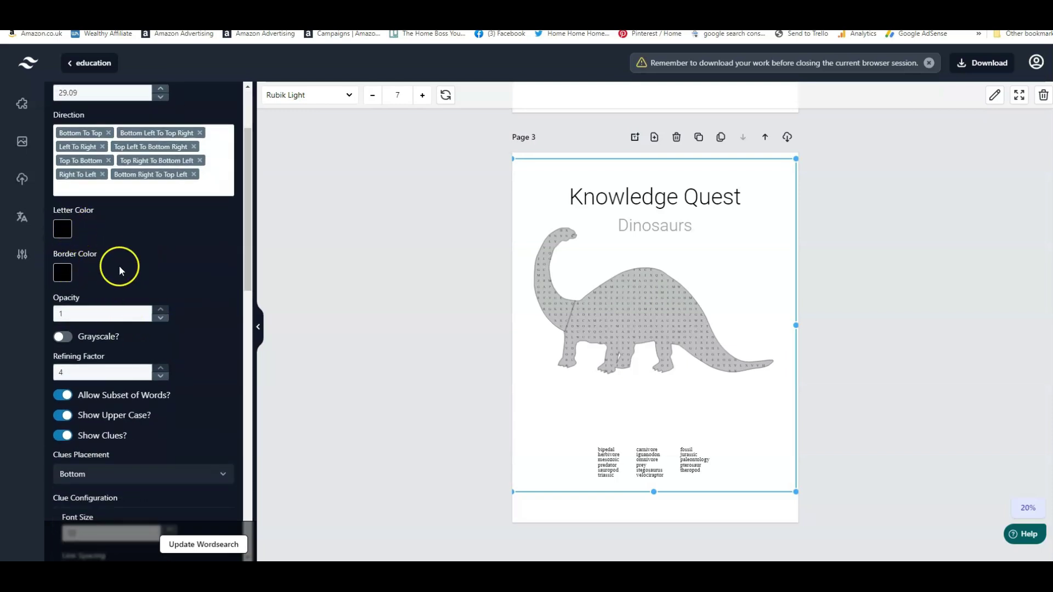
pyautogui.scroll(-1, 161, 283)
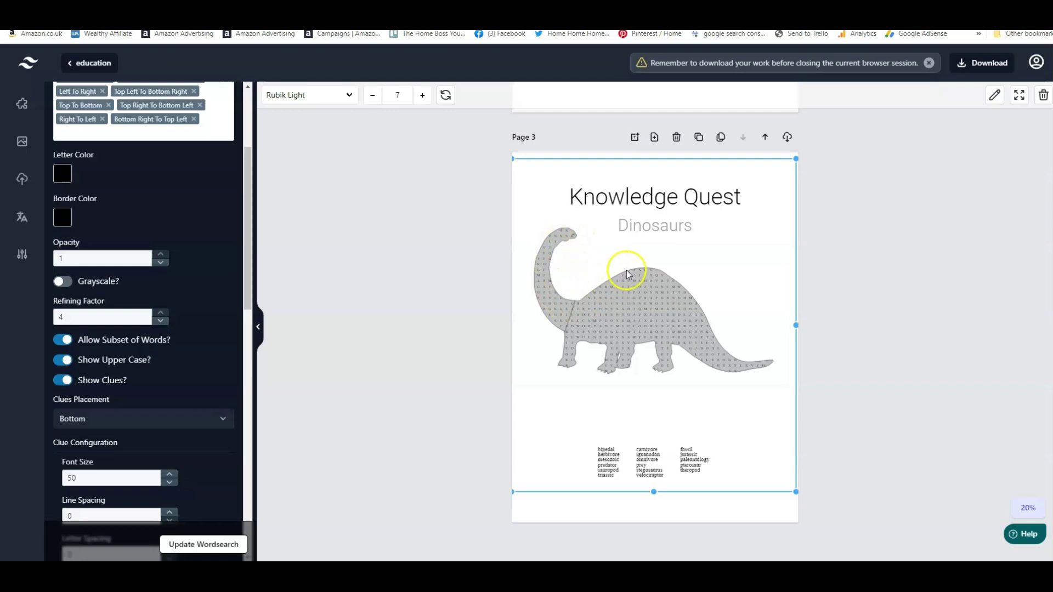
pyautogui.moveTo(138, 256); pyautogui.dragTo(31, 258)
pyautogui.write('0')
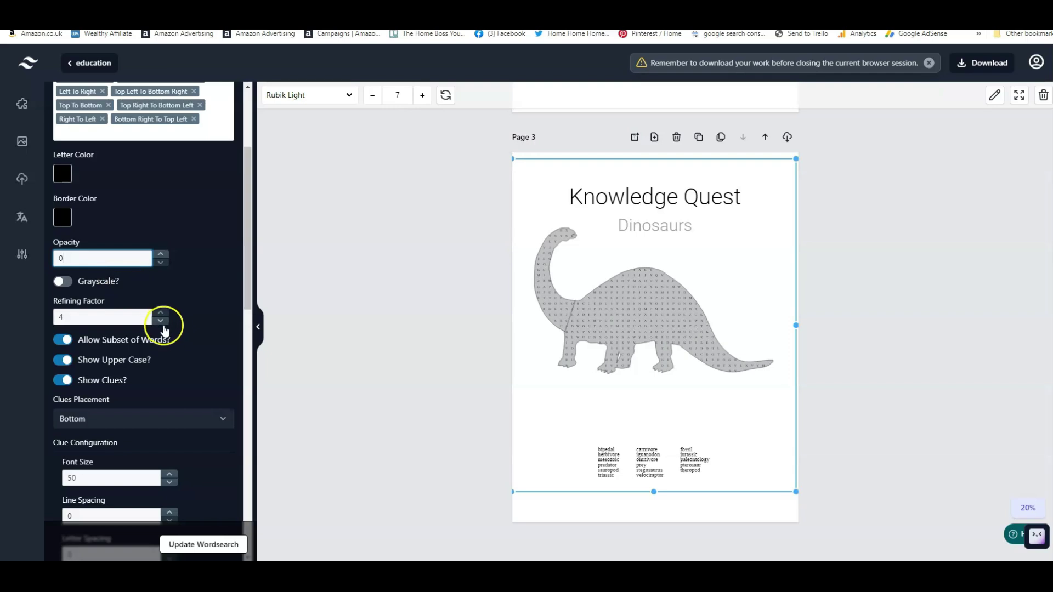
pyautogui.click(199, 547)
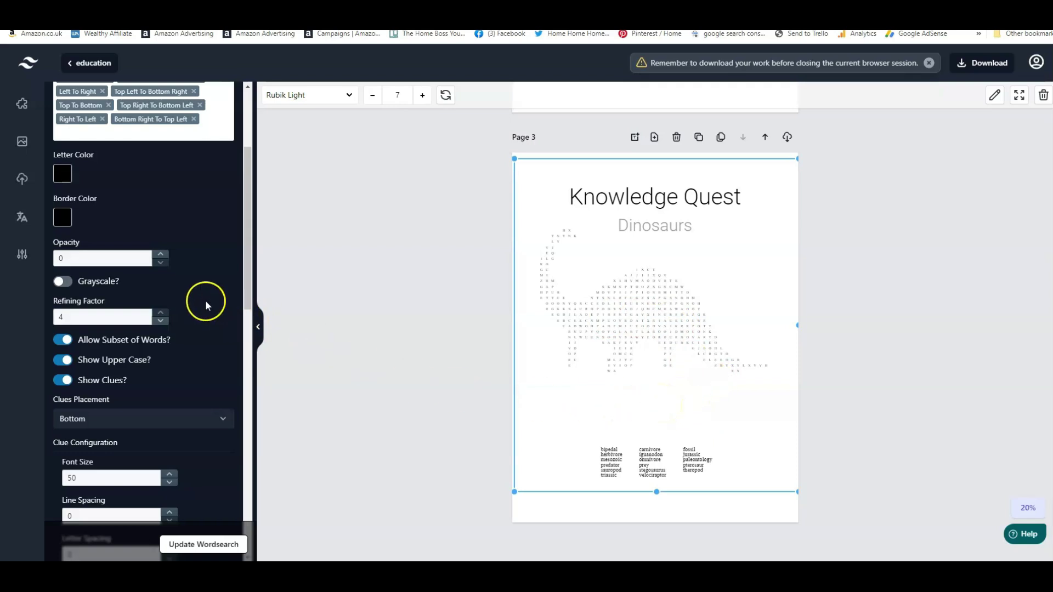
# Set the dinosaur image's opacity to 1, update the puzzle, and nudge it slightly up and left on the page
pyautogui.doubleClick(88, 256)
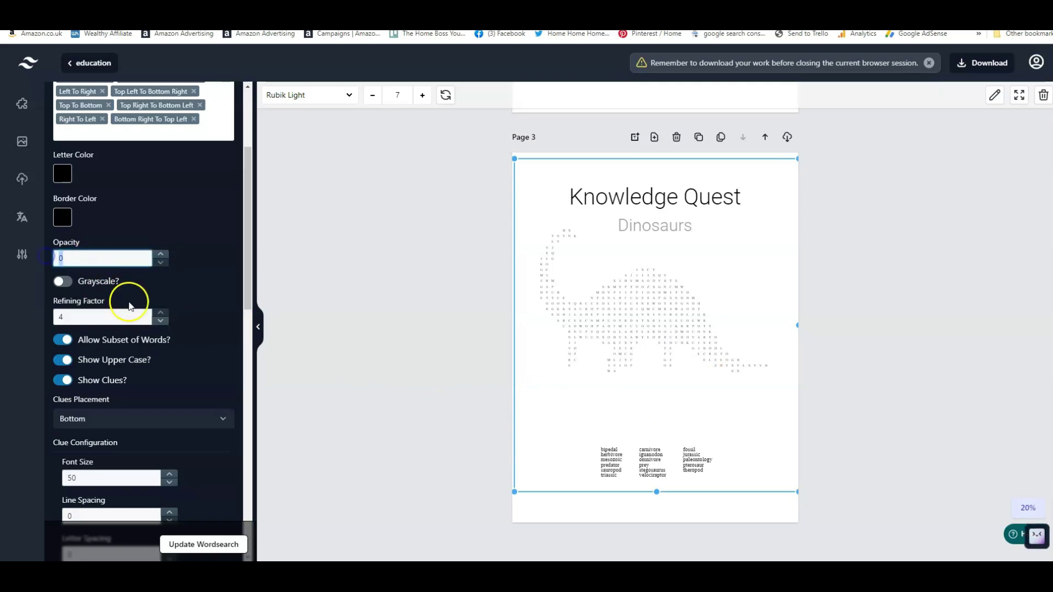
pyautogui.write('1')
pyautogui.click(232, 545)
pyautogui.moveTo(612, 372); pyautogui.dragTo(610, 372)
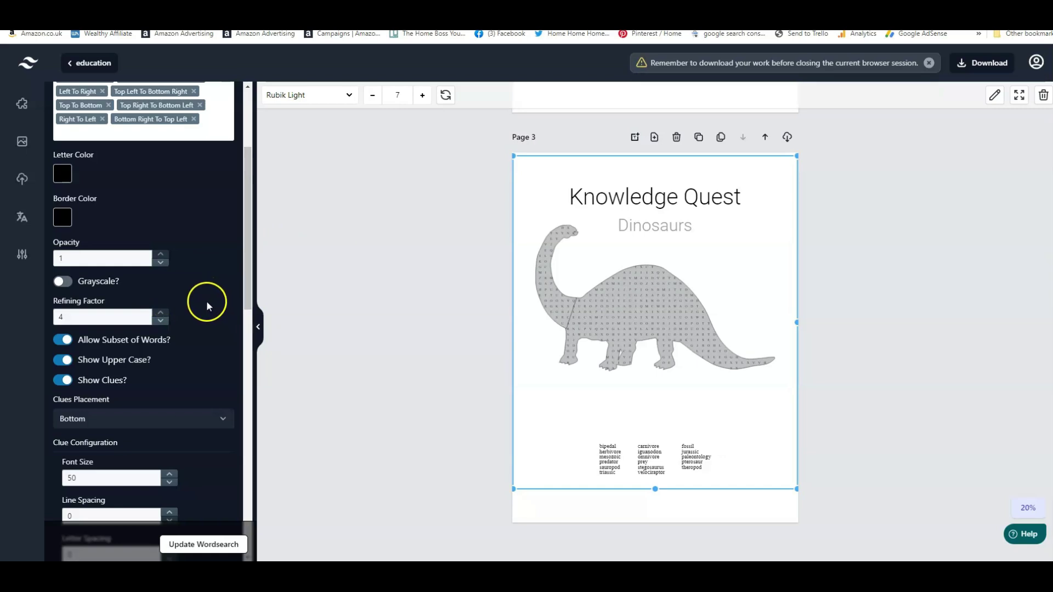
# Preview the dinosaur puzzle's solution by enabling Show Solution and updating the word search, and hide the solution again
pyautogui.scroll(-3, 207, 301)
pyautogui.scroll(2, 189, 160)
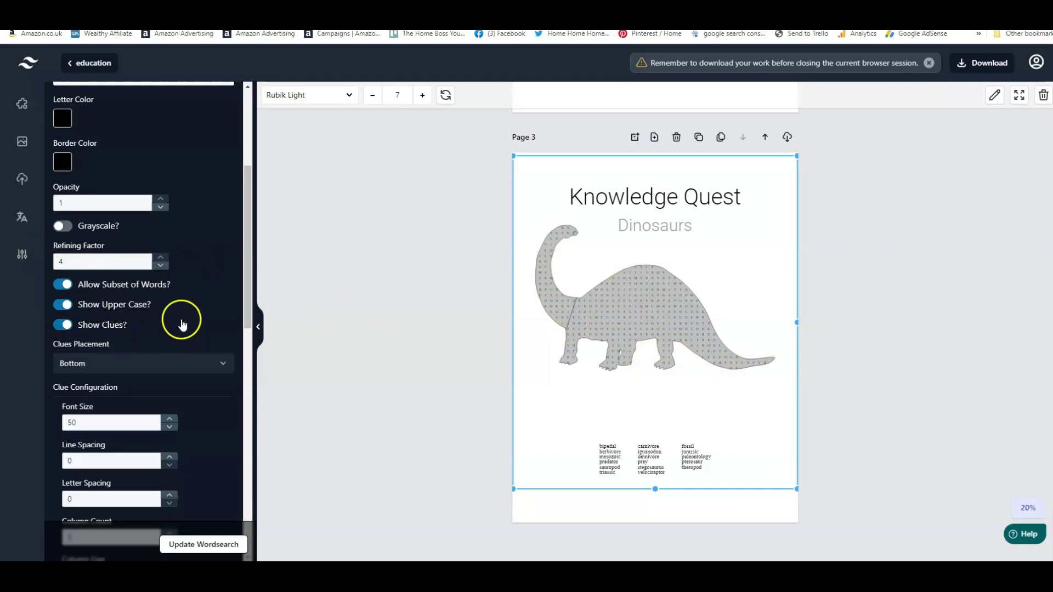
pyautogui.scroll(-8, 181, 321)
pyautogui.scroll(-2, 199, 314)
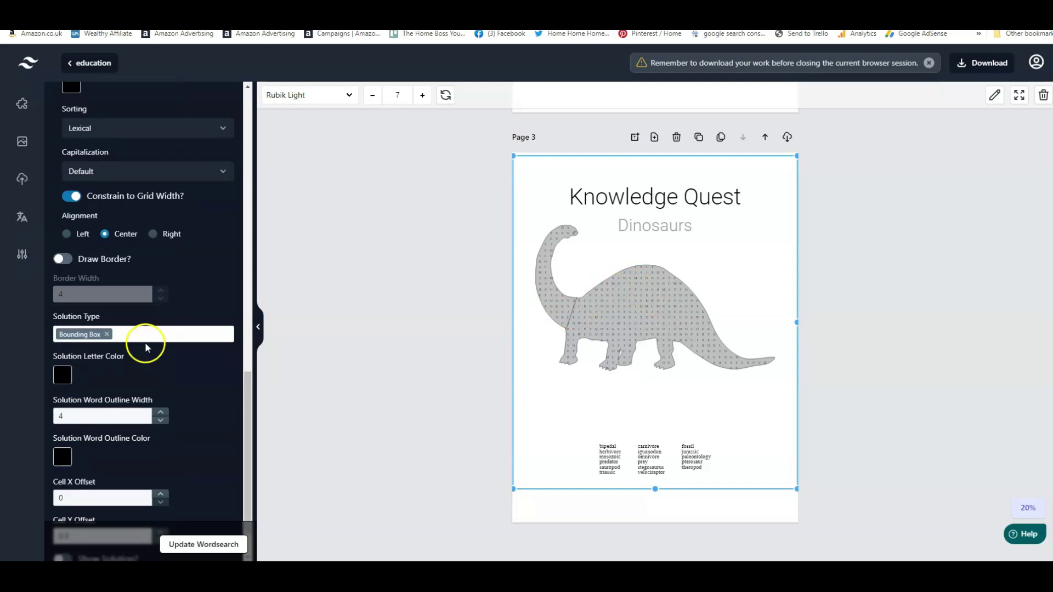
pyautogui.scroll(-1, 172, 334)
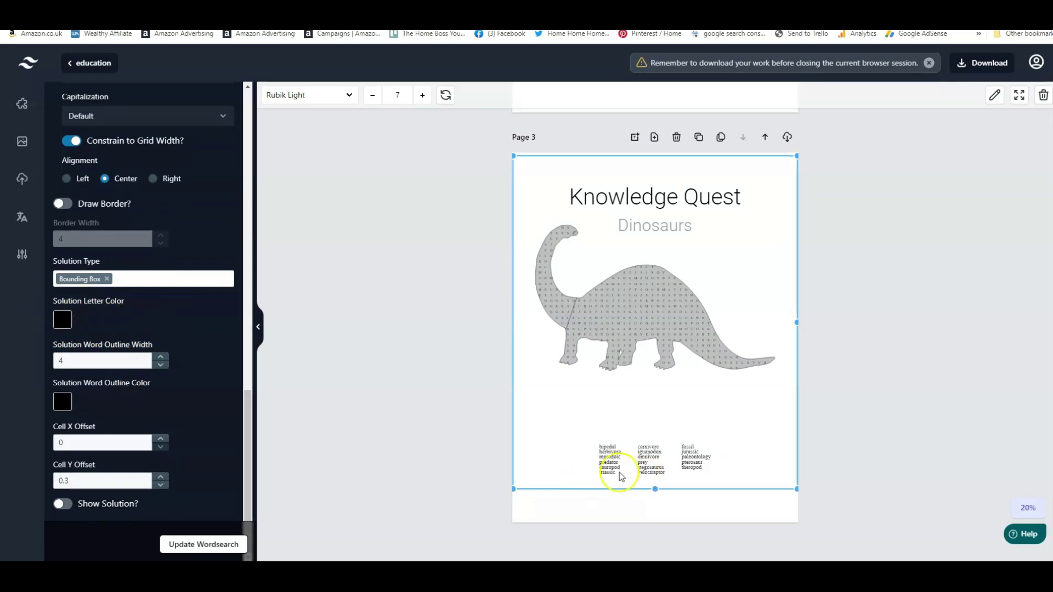
pyautogui.click(62, 503)
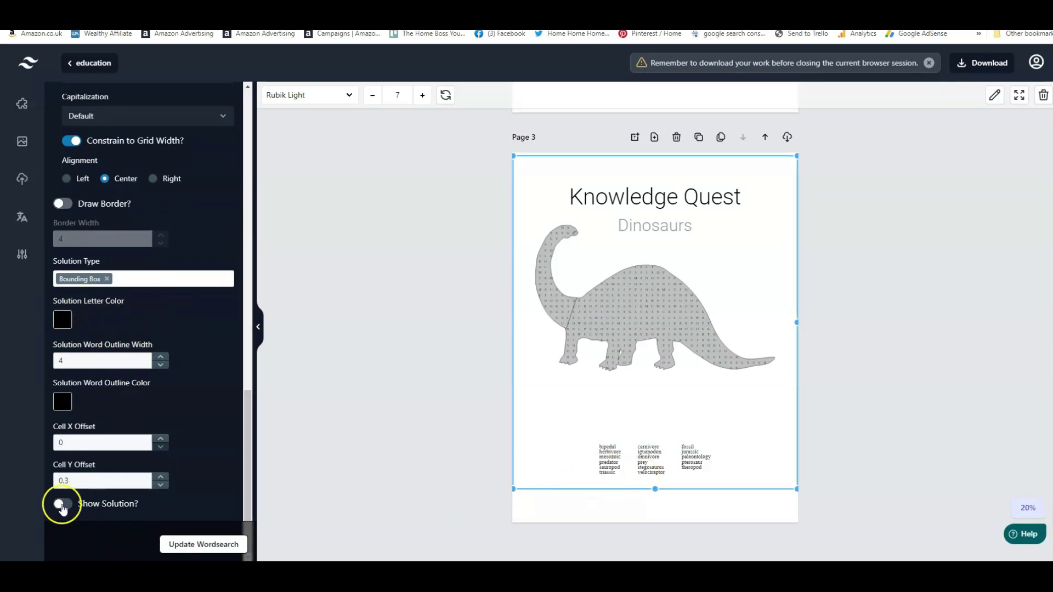
pyautogui.click(206, 544)
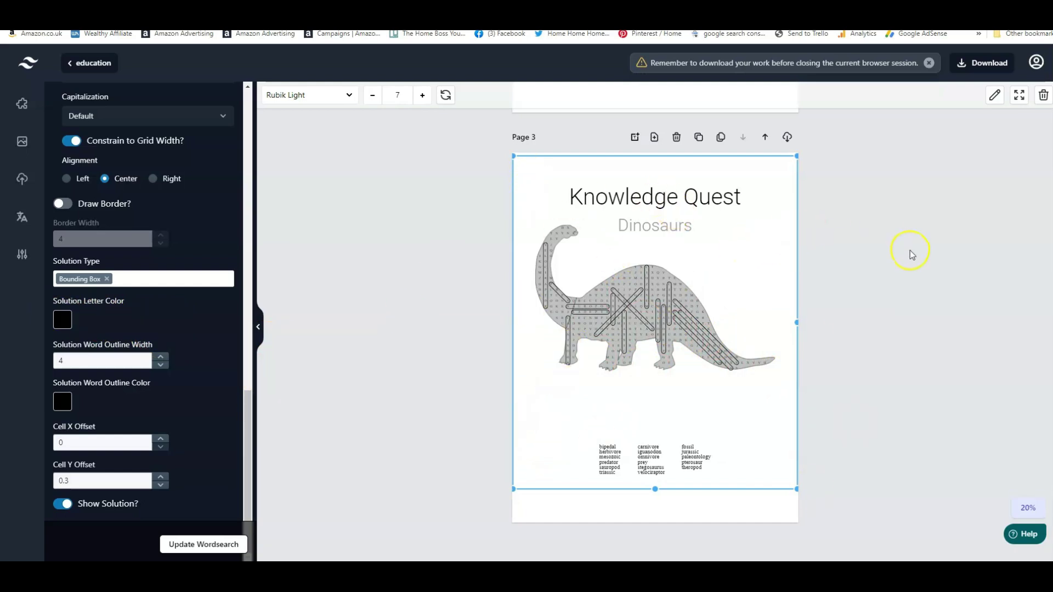
pyautogui.click(60, 503)
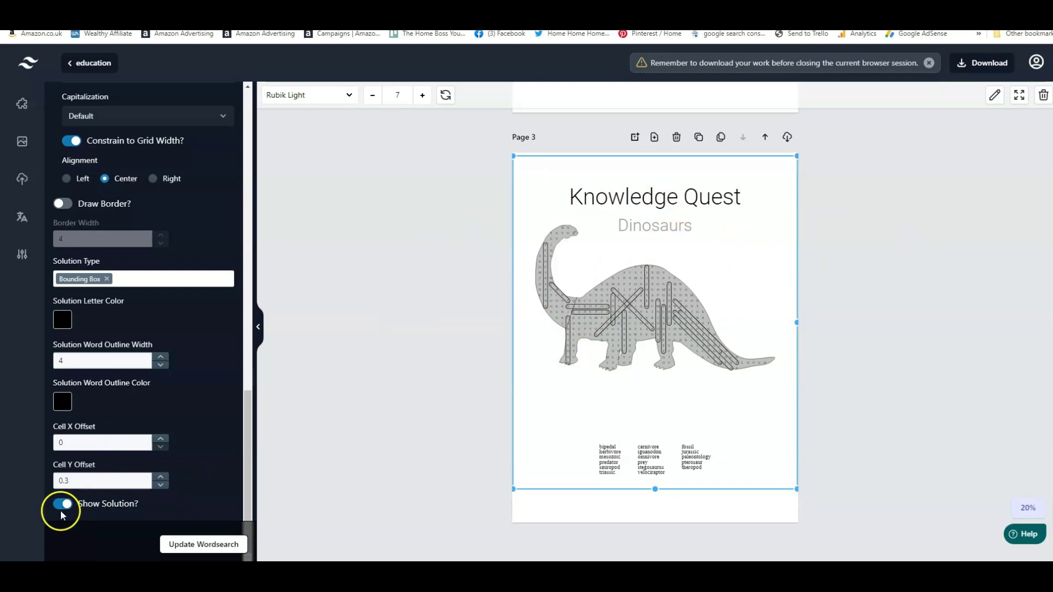
pyautogui.click(181, 547)
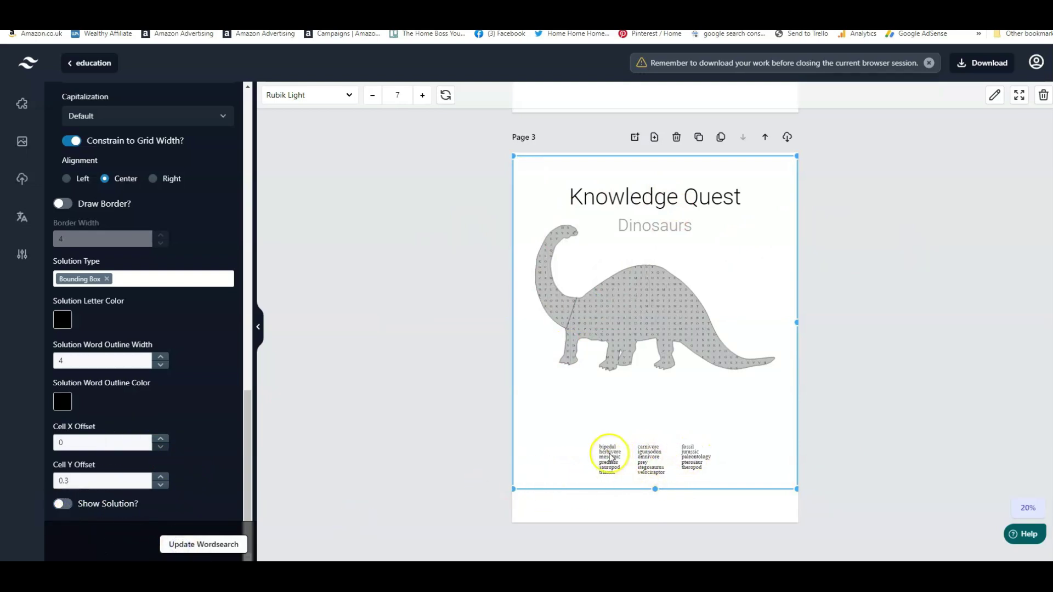
# Set the clue list's column count to 4 and its font size to 70 for the dinosaur word search
pyautogui.scroll(8, 181, 285)
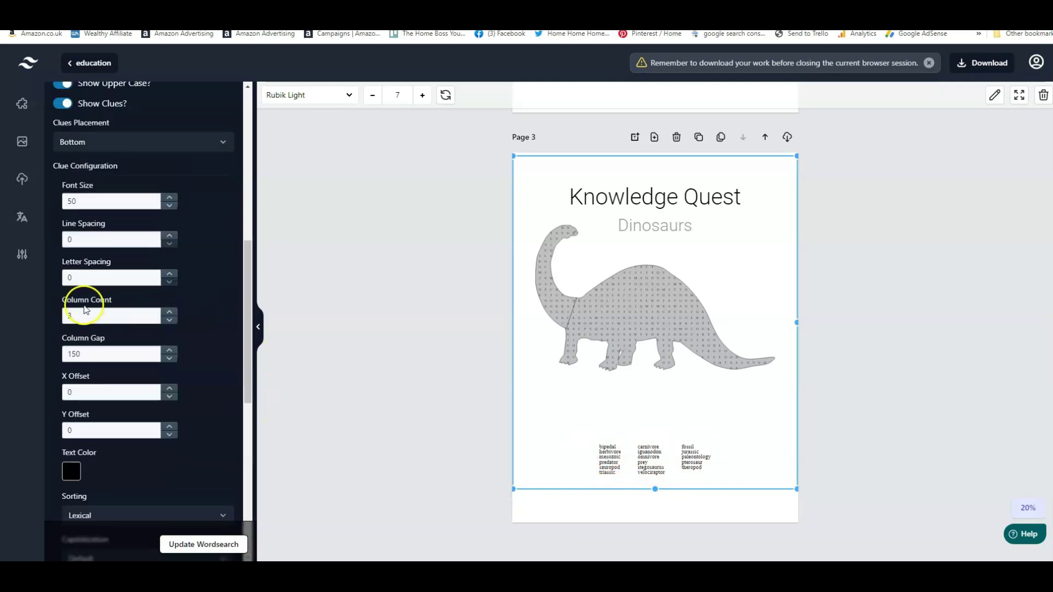
pyautogui.doubleClick(76, 316)
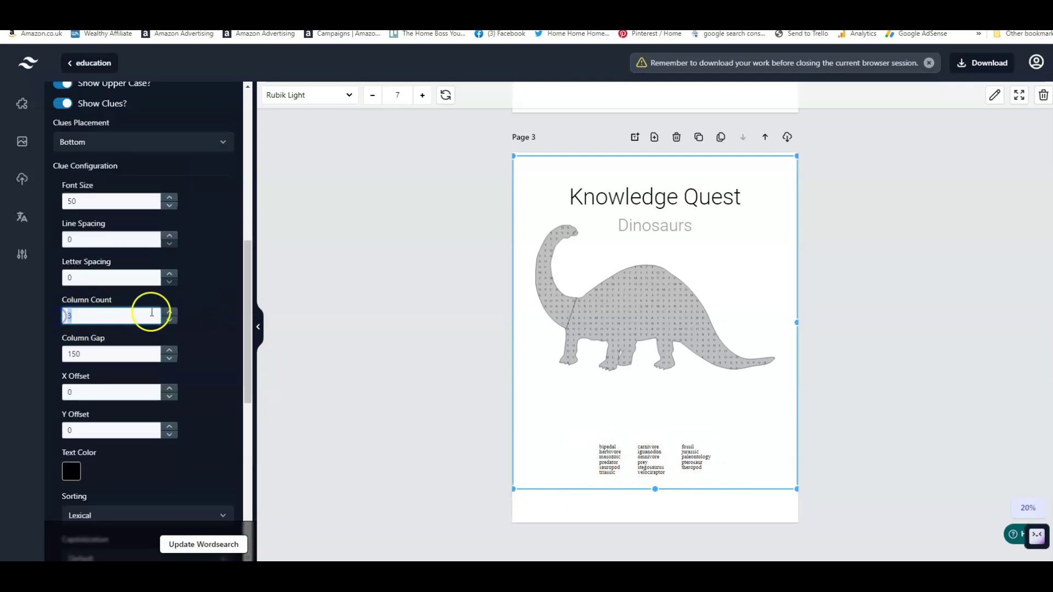
pyautogui.click(169, 311)
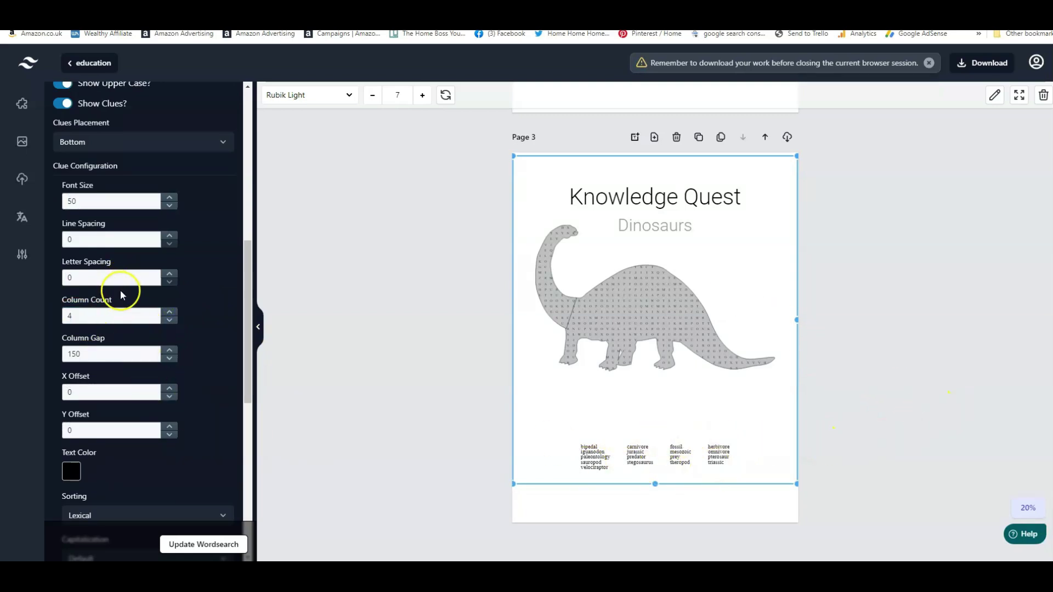
pyautogui.moveTo(150, 200); pyautogui.dragTo(28, 201)
pyautogui.write('70')
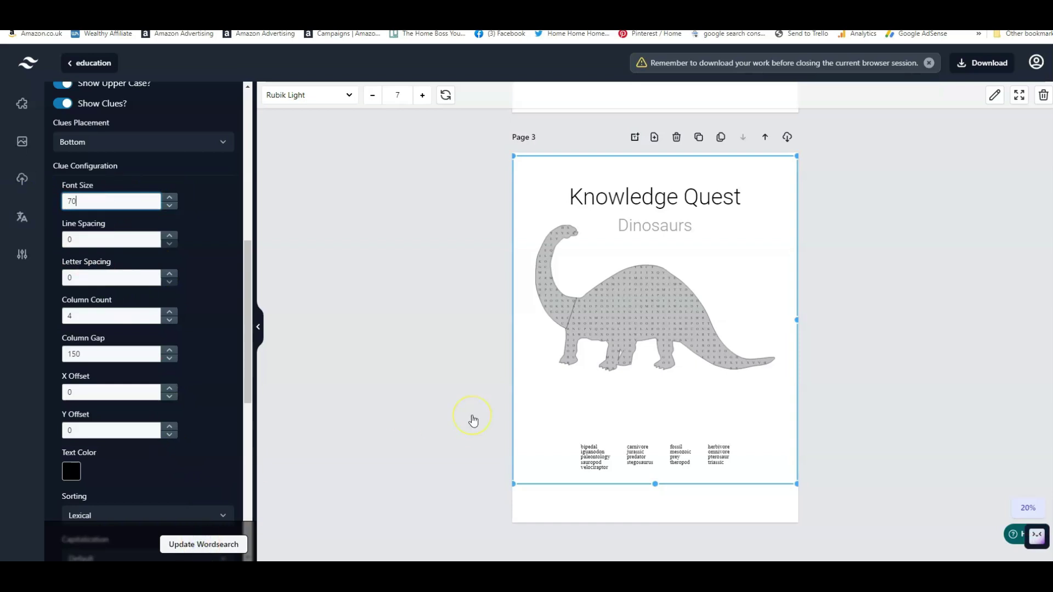
pyautogui.click(473, 422)
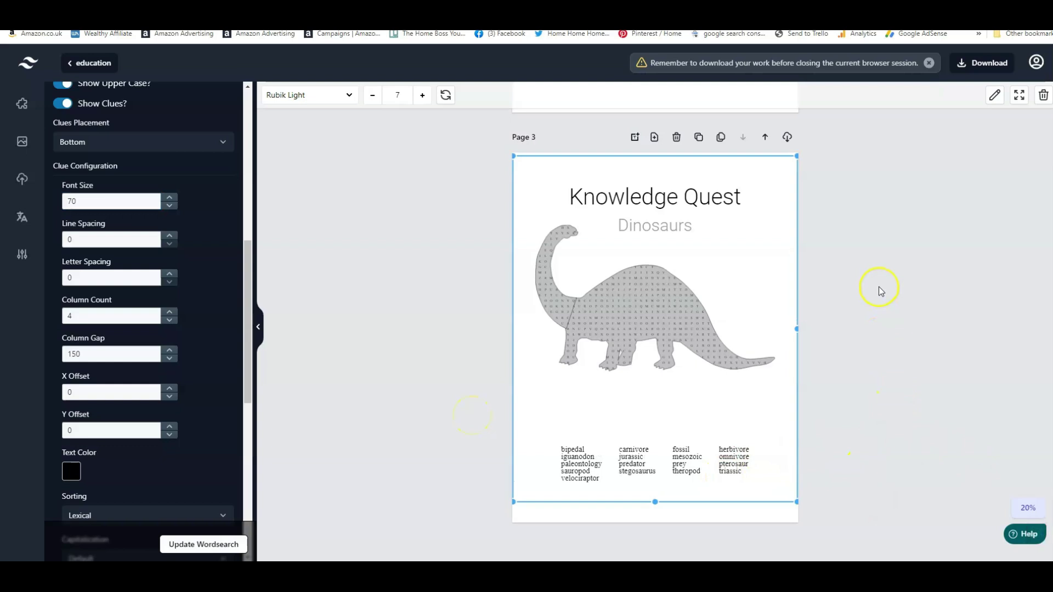
# Review the Mathematics Masters, Space Exploration and Dinosaurs pages, comparing their headings, image shapes and clue lists
pyautogui.scroll(15, 881, 290)
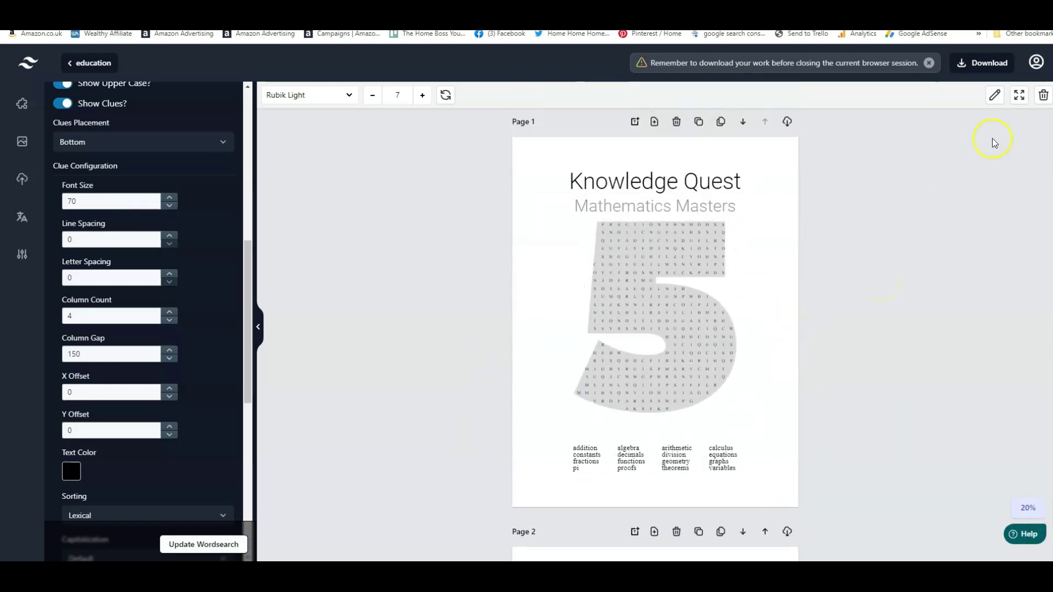
pyautogui.scroll(-2, 899, 224)
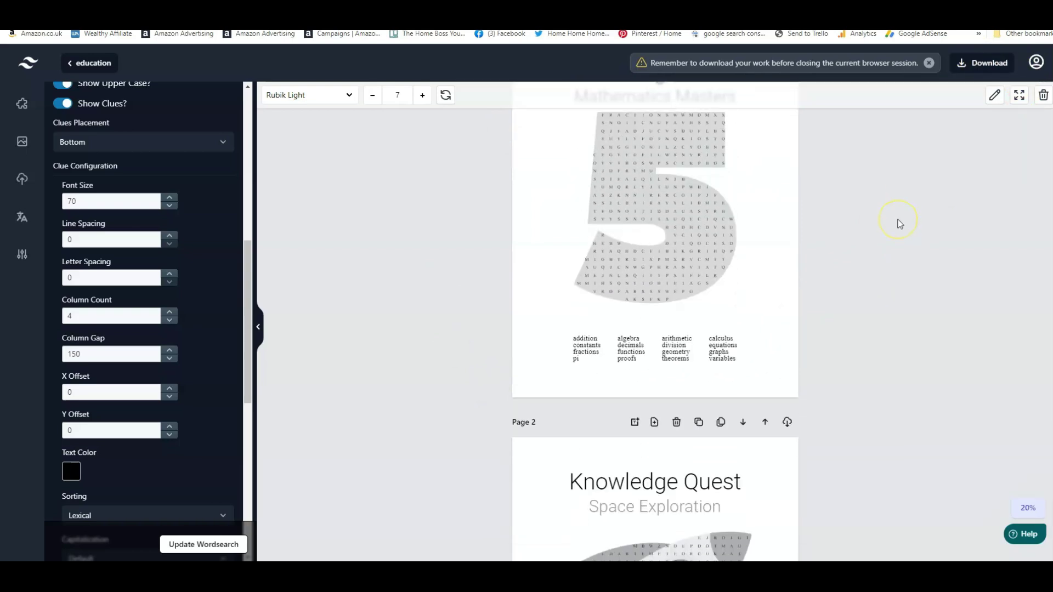
pyautogui.scroll(-12, 921, 236)
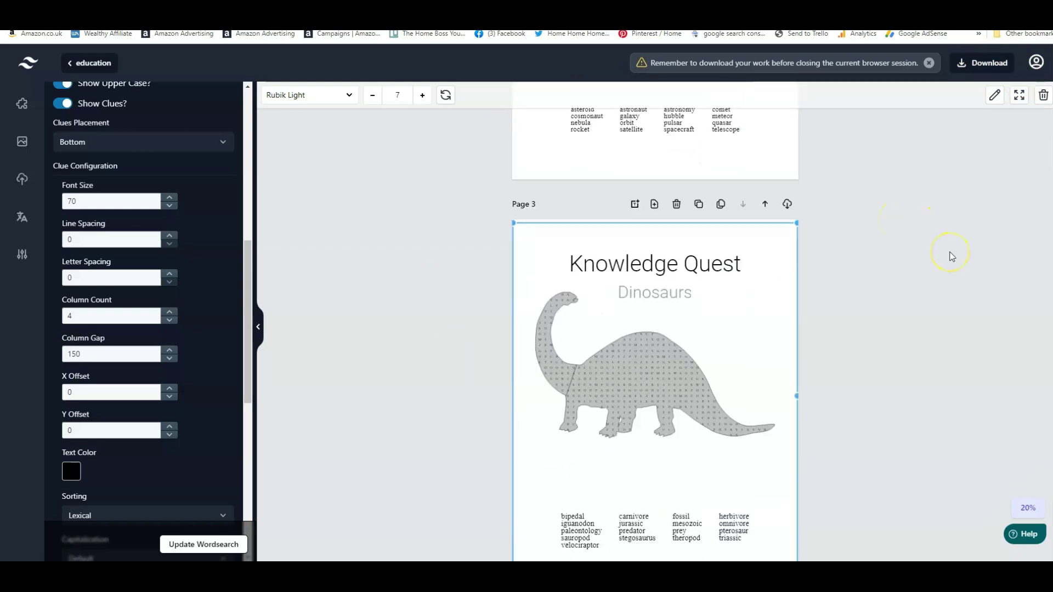
pyautogui.scroll(-1, 951, 256)
pyautogui.scroll(8, 952, 256)
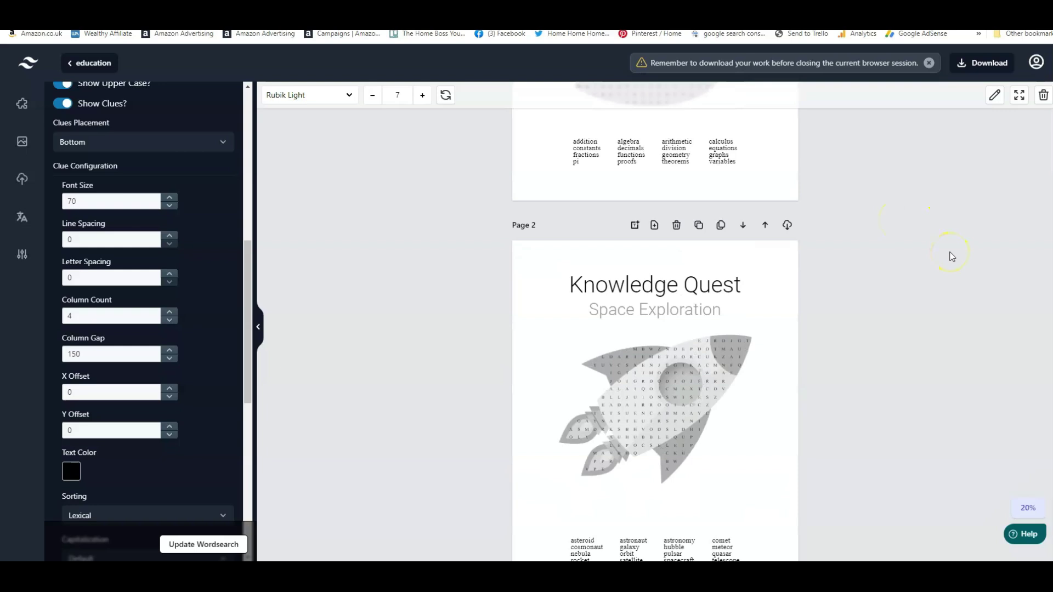
pyautogui.scroll(3, 950, 256)
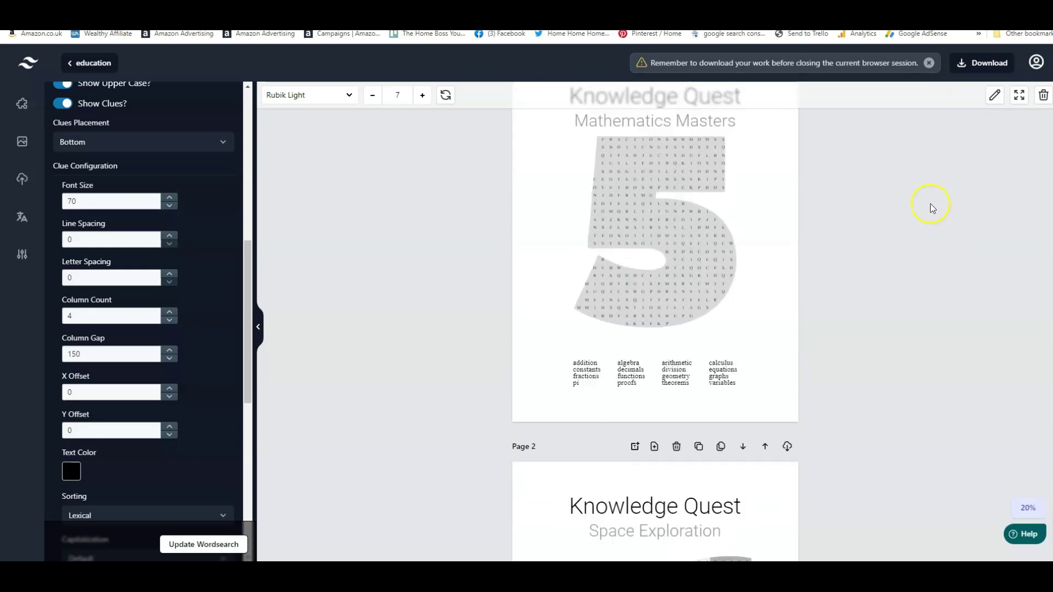
pyautogui.scroll(1, 929, 207)
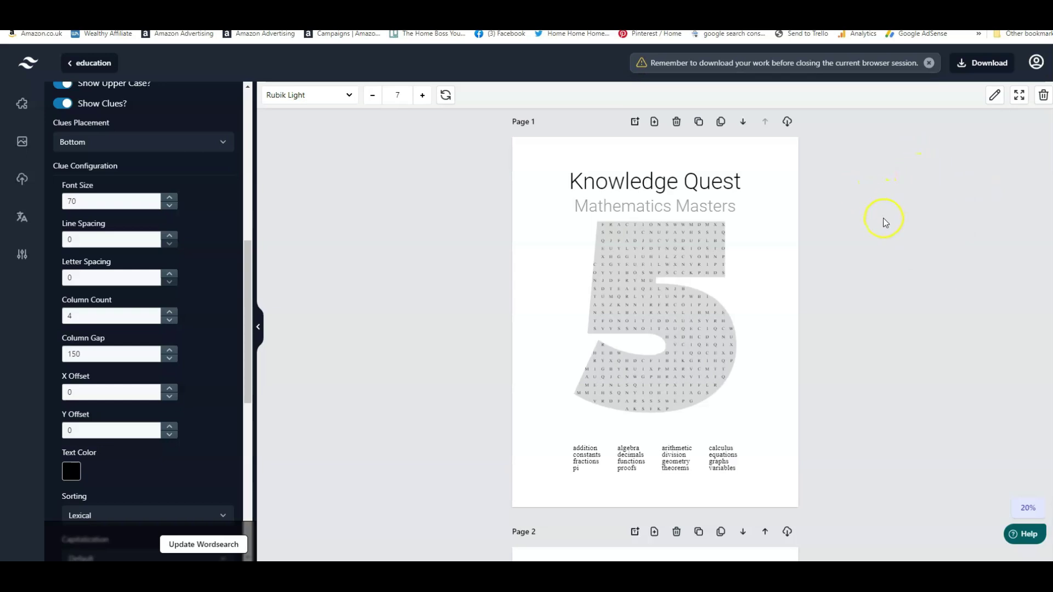
pyautogui.scroll(-2, 883, 222)
pyautogui.scroll(2, 905, 255)
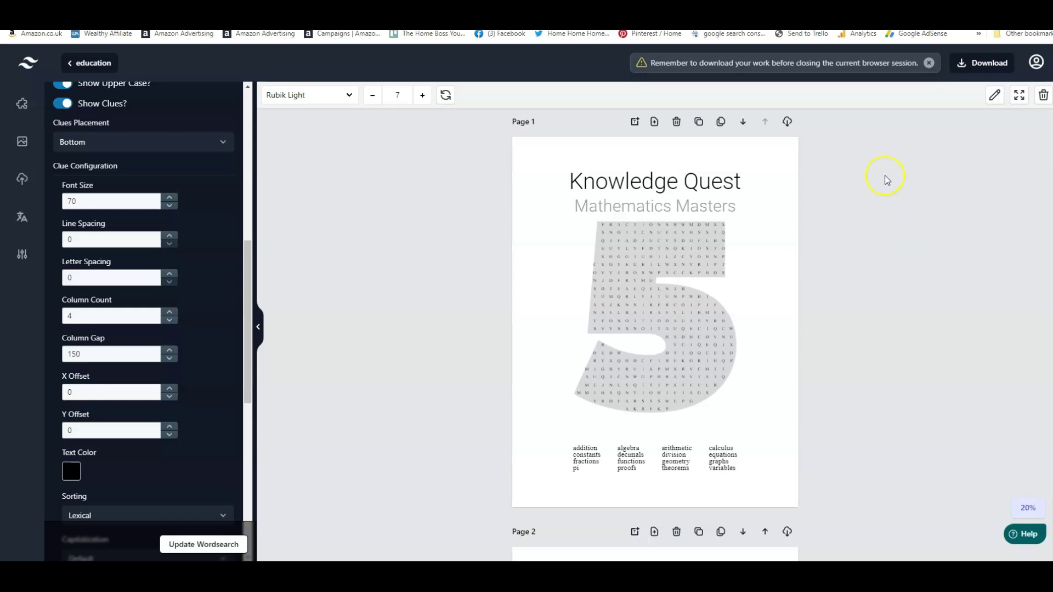
pyautogui.scroll(-1, 883, 207)
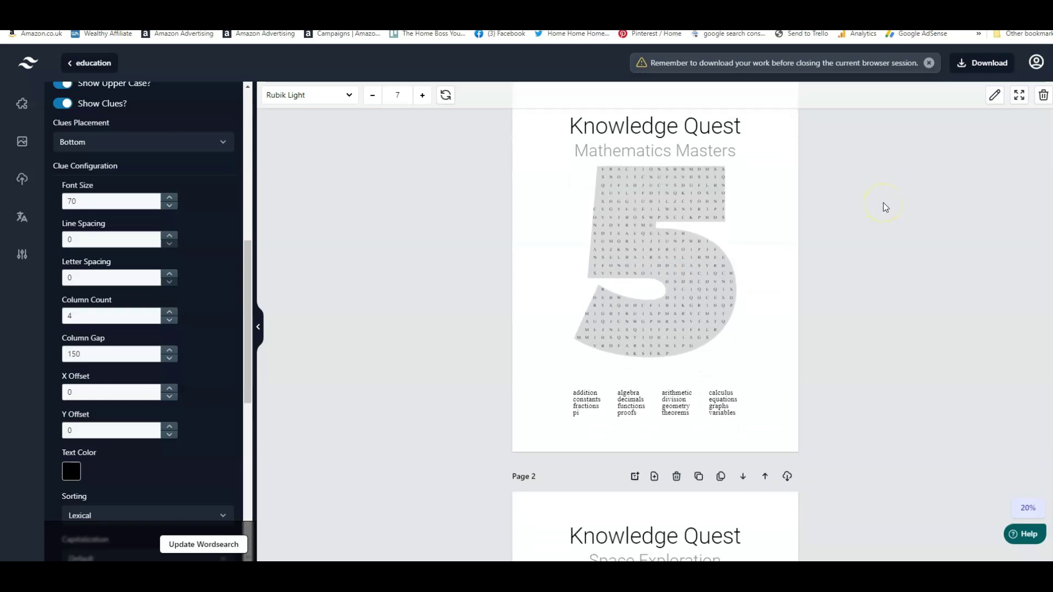
pyautogui.scroll(-2, 883, 207)
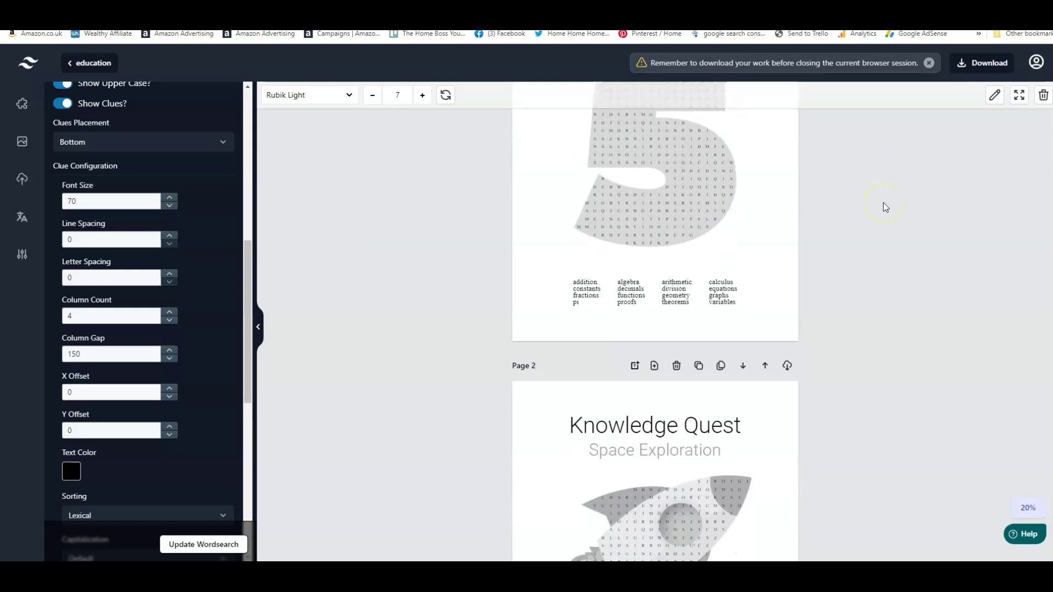
pyautogui.scroll(-3, 882, 207)
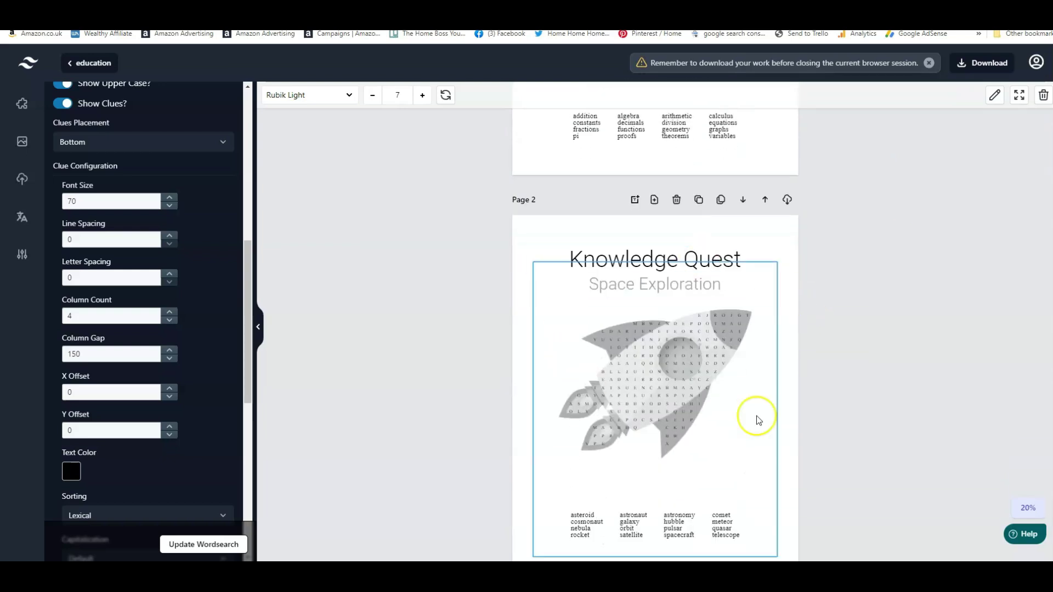
pyautogui.scroll(-4, 893, 331)
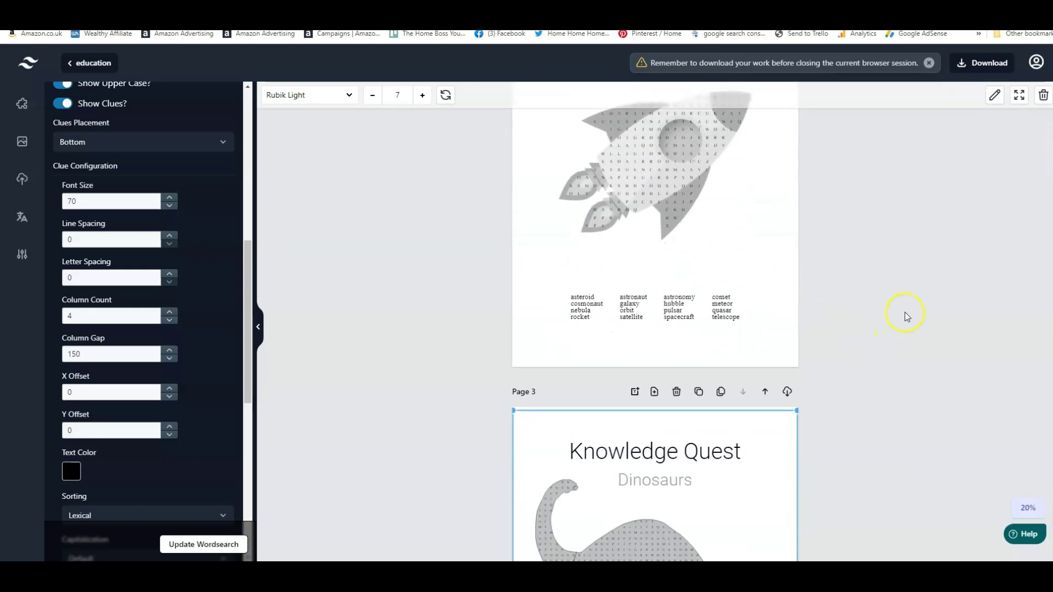
pyautogui.scroll(2, 903, 313)
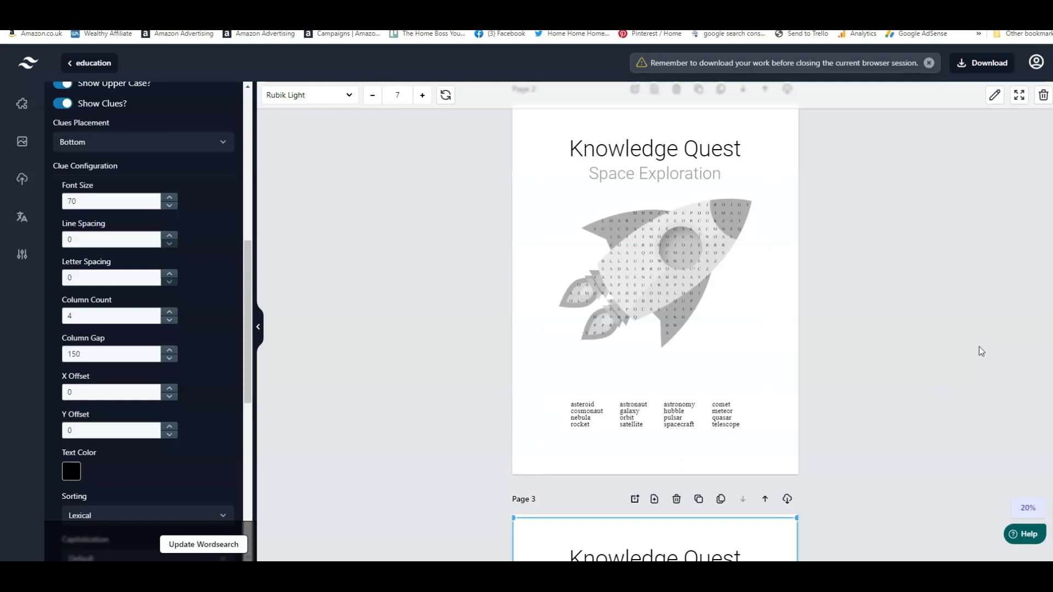
pyautogui.click(905, 290)
pyautogui.scroll(-3, 890, 267)
pyautogui.scroll(-4, 919, 305)
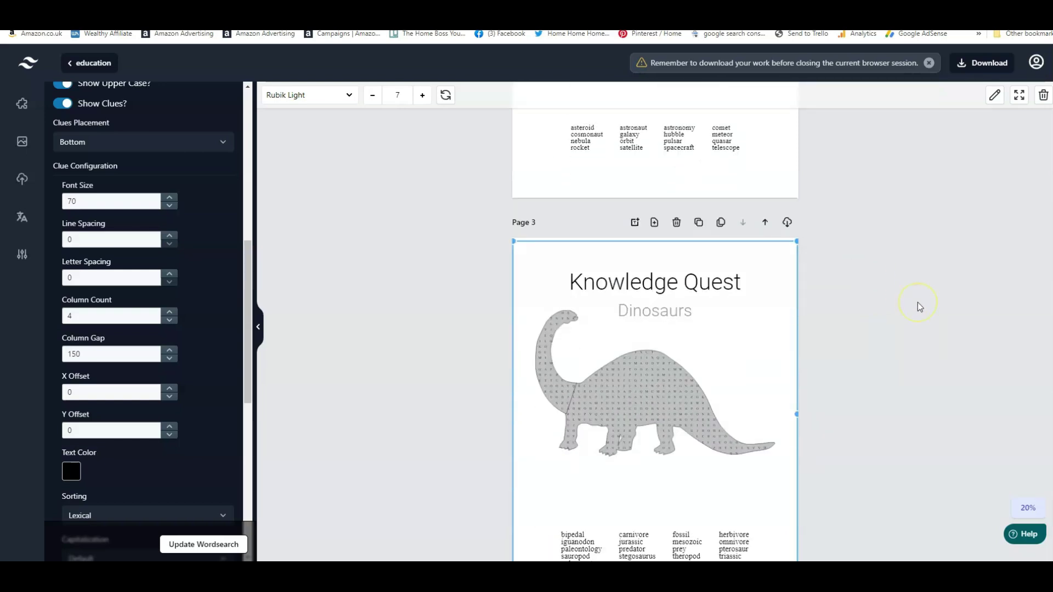